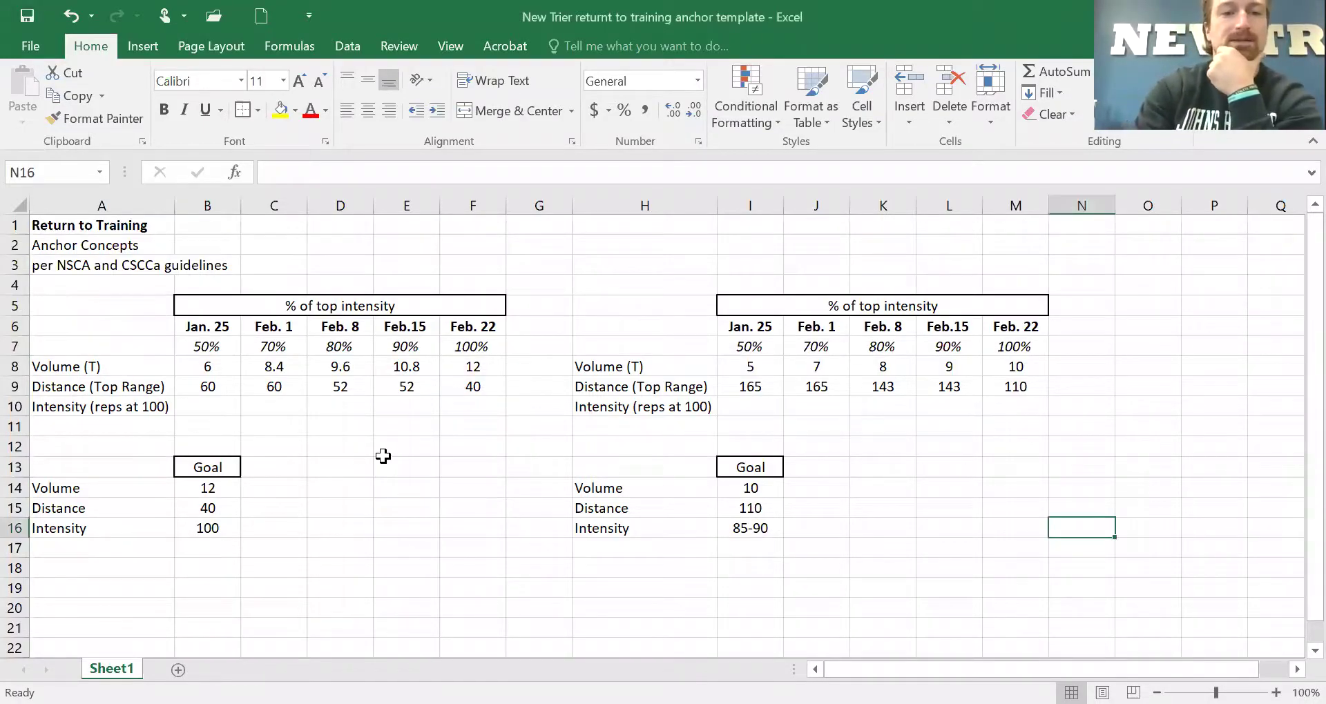
# Review the first training table, its weekly dates from Jan. 25 to Feb. 22, and the percentages of top intensity.
pyautogui.moveTo(122, 314)
pyautogui.mouseDown()
pyautogui.moveTo(148, 310)
pyautogui.moveTo(405, 467)
pyautogui.moveTo(414, 541)
pyautogui.mouseUp()
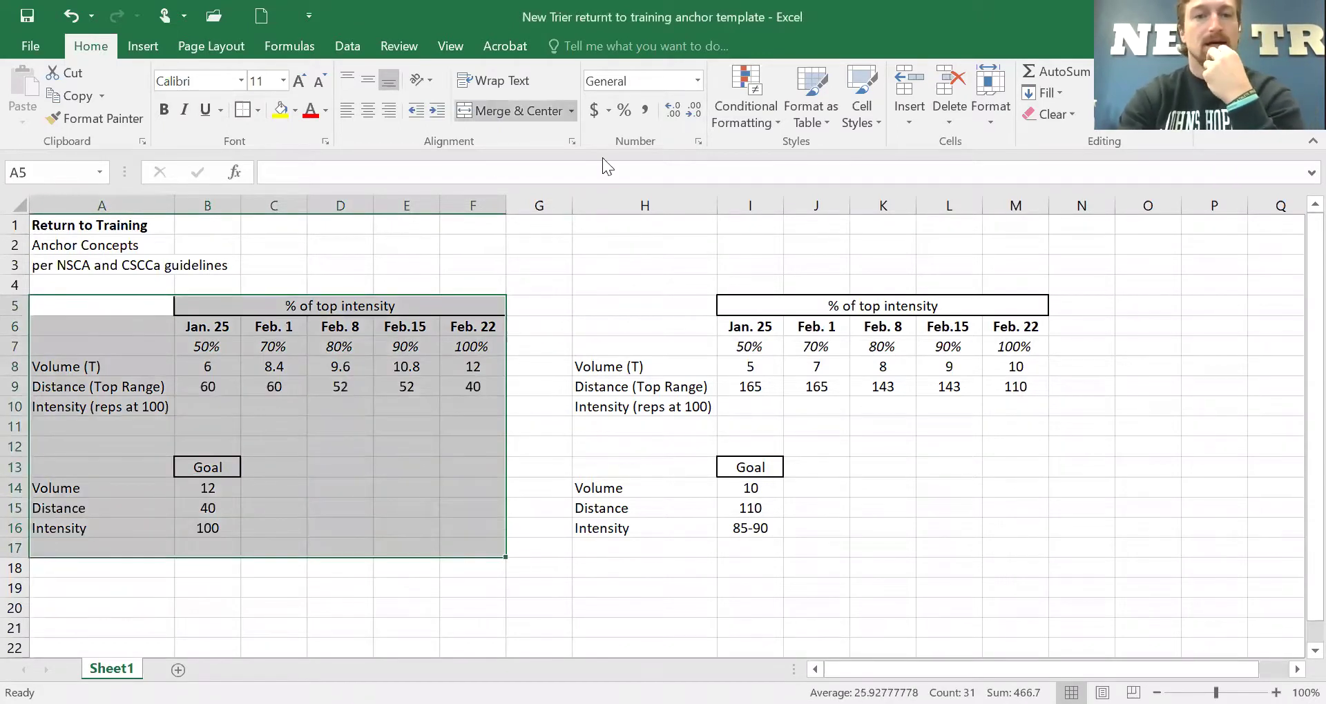
pyautogui.click(552, 300)
pyautogui.click(216, 324)
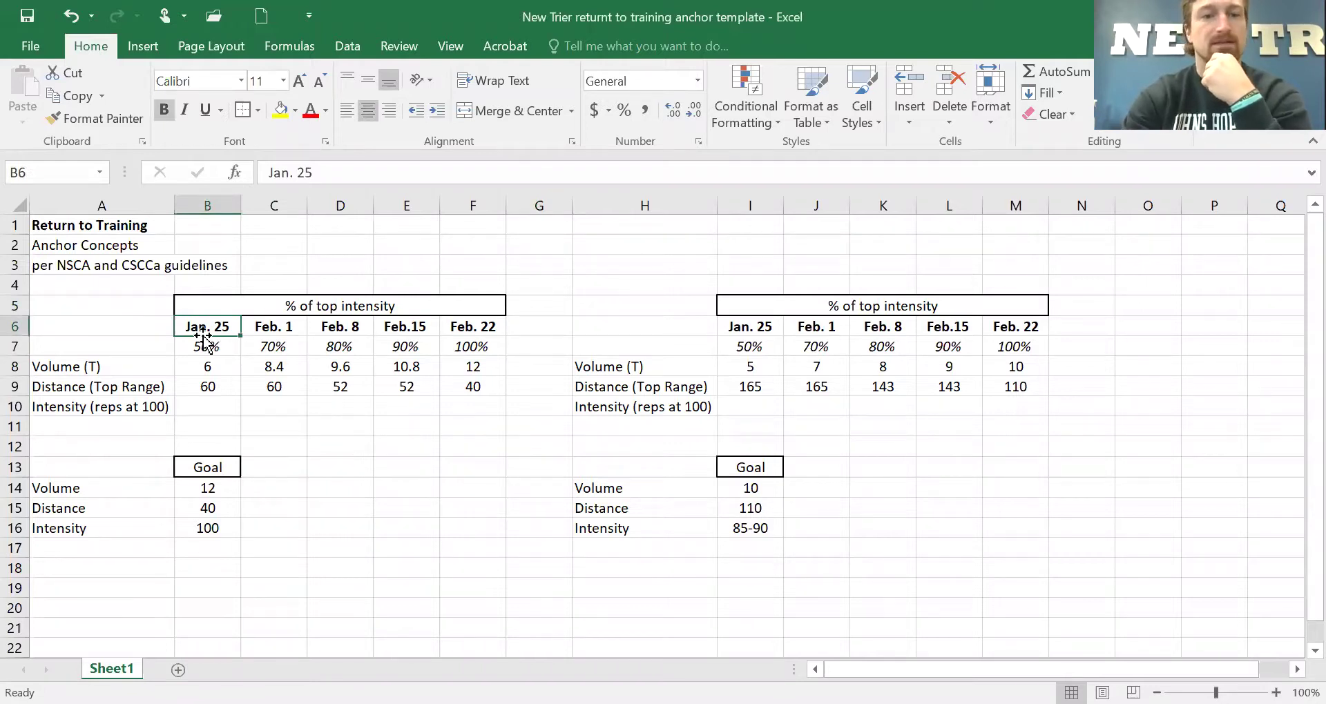
pyautogui.press('Right')
pyautogui.press('Right')
pyautogui.press('Right')
pyautogui.press('Right')
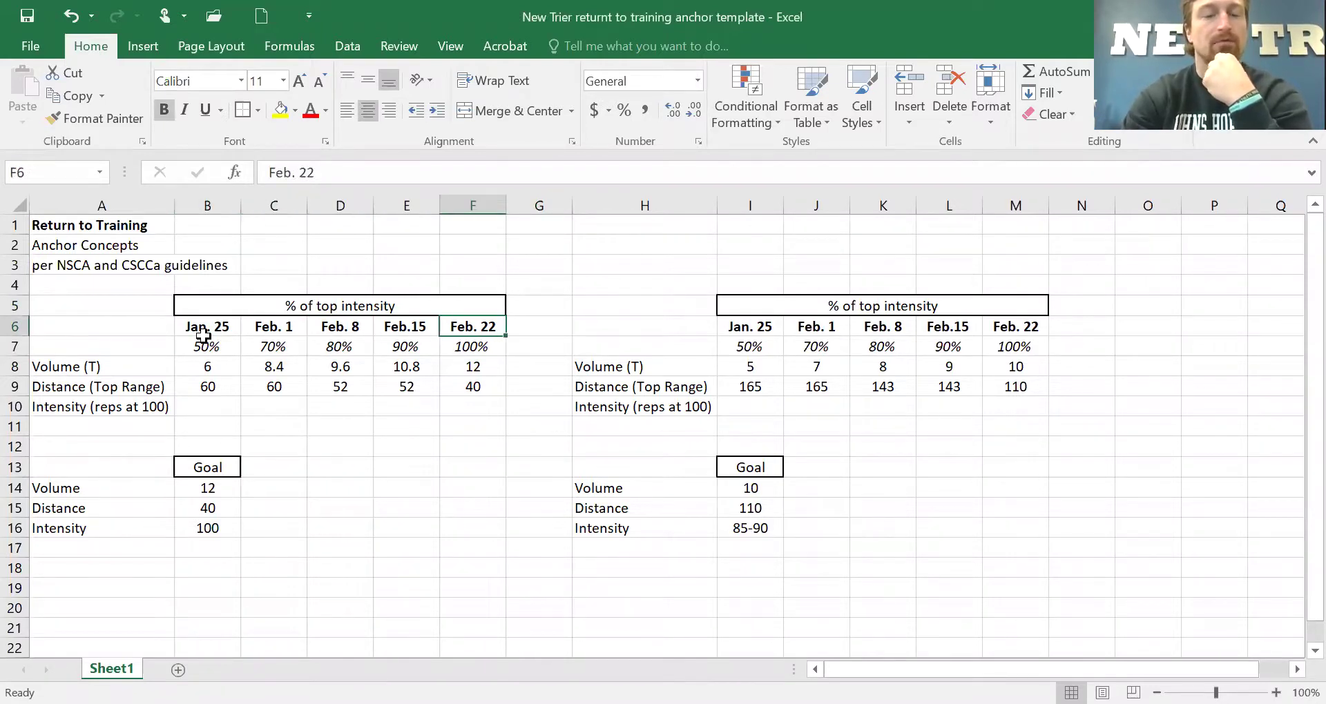
pyautogui.click(634, 263)
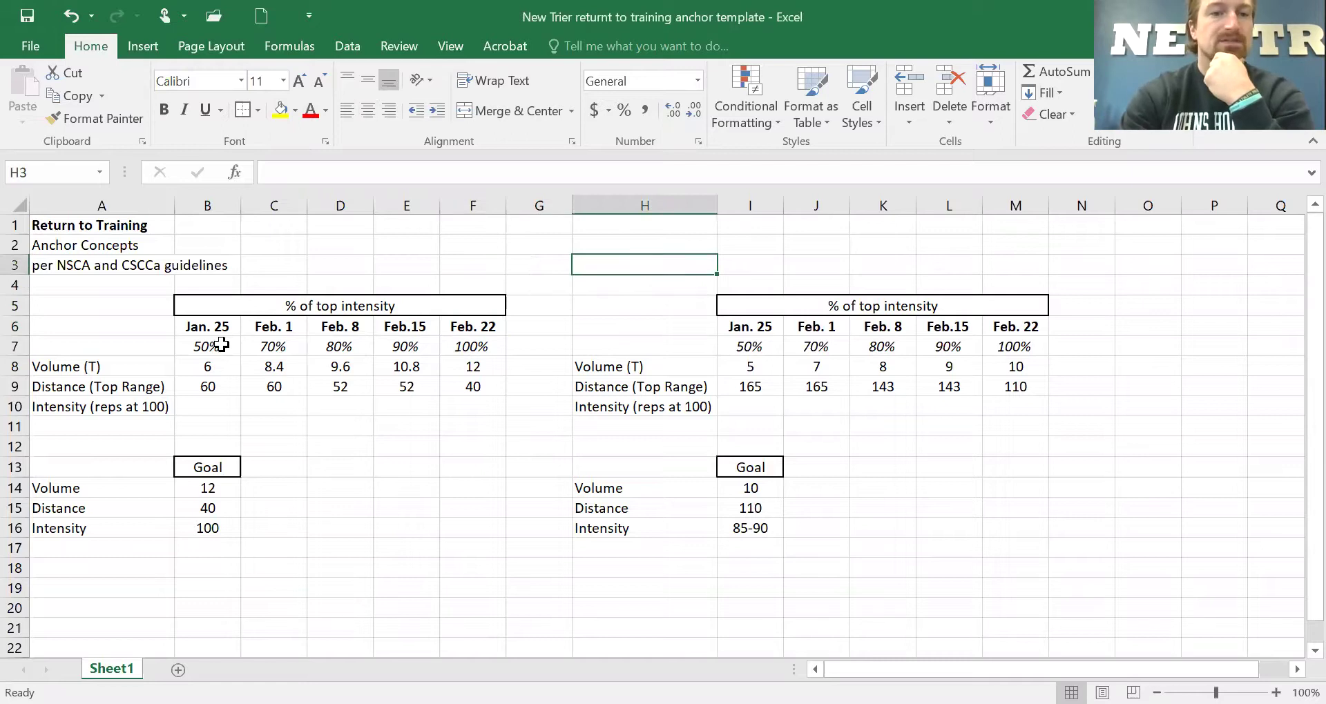
pyautogui.moveTo(221, 344); pyautogui.dragTo(473, 348)
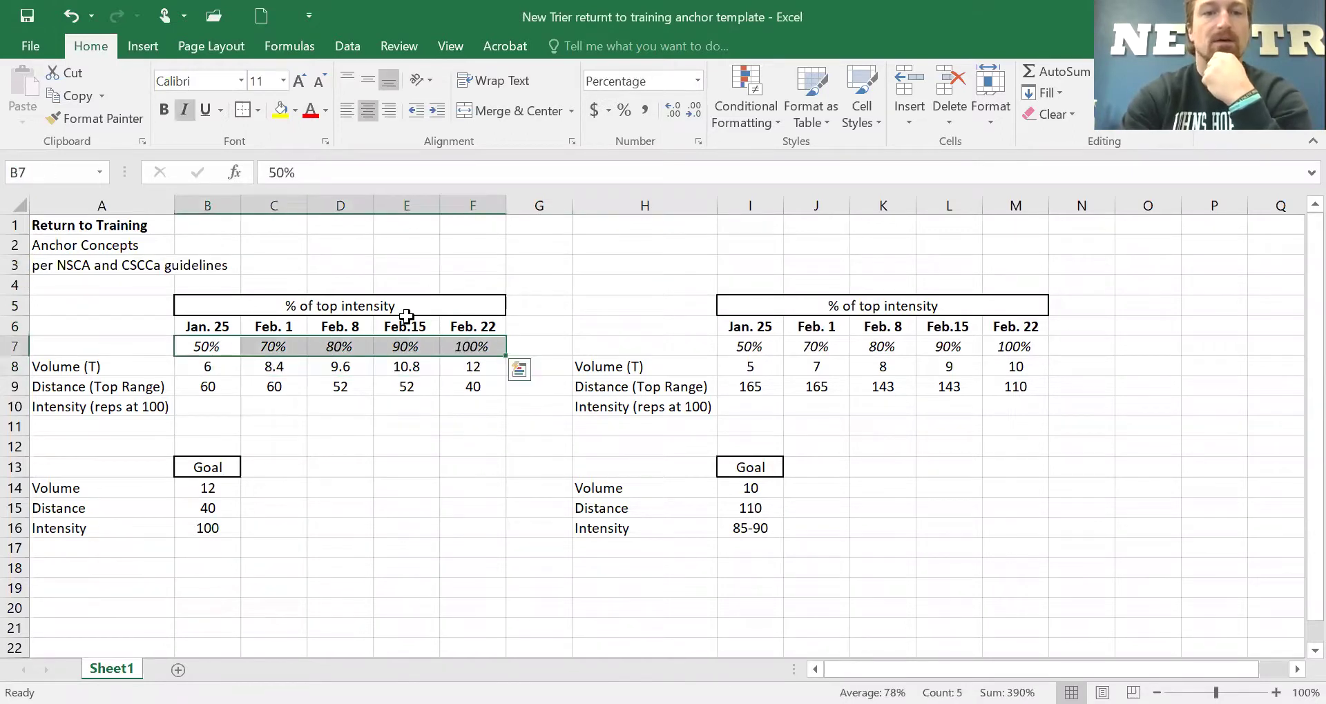
pyautogui.click(381, 304)
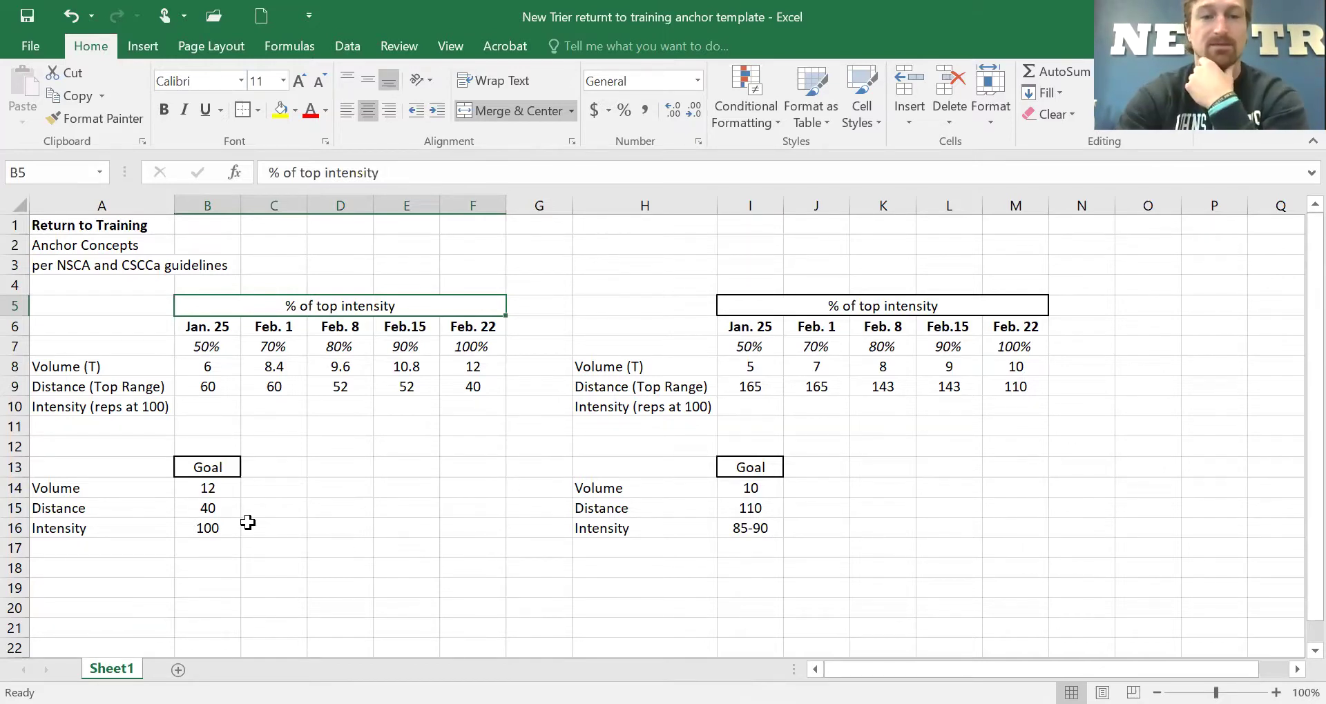
# Review the volume, distance and intensity goals listed below the first training table.
pyautogui.click(204, 492)
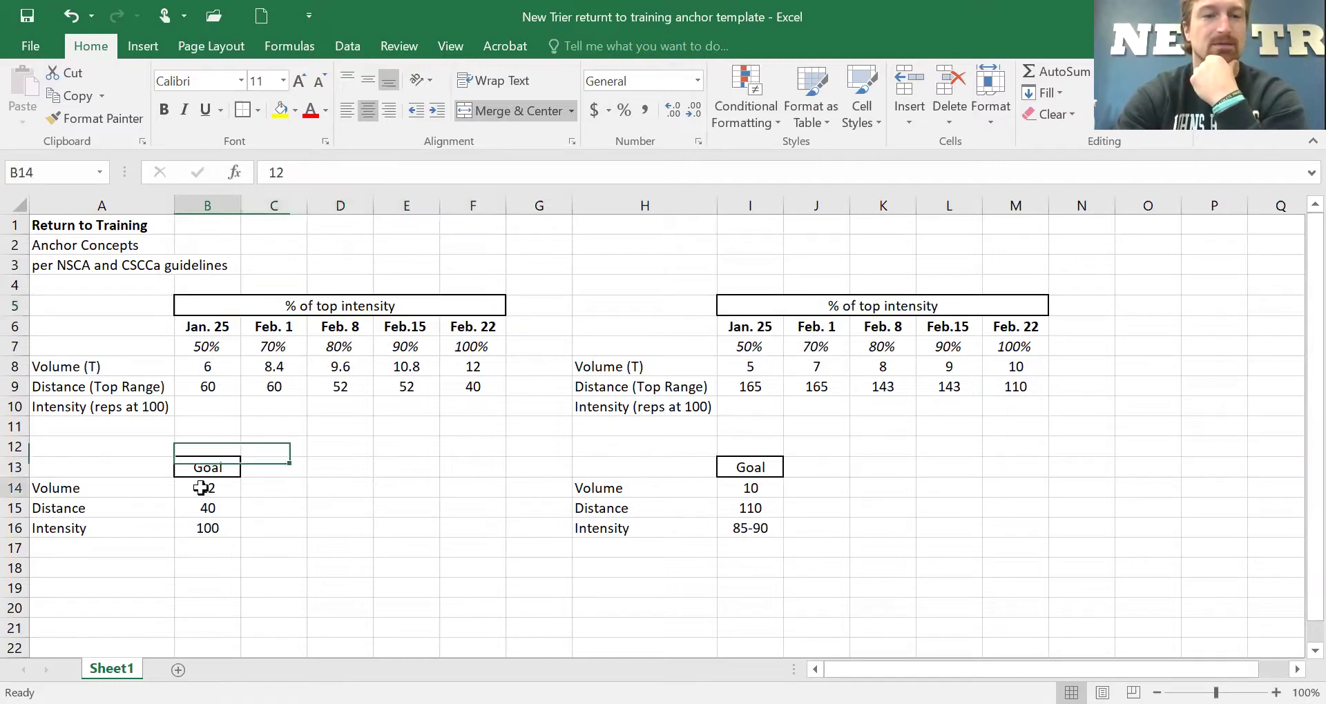
pyautogui.click(80, 490)
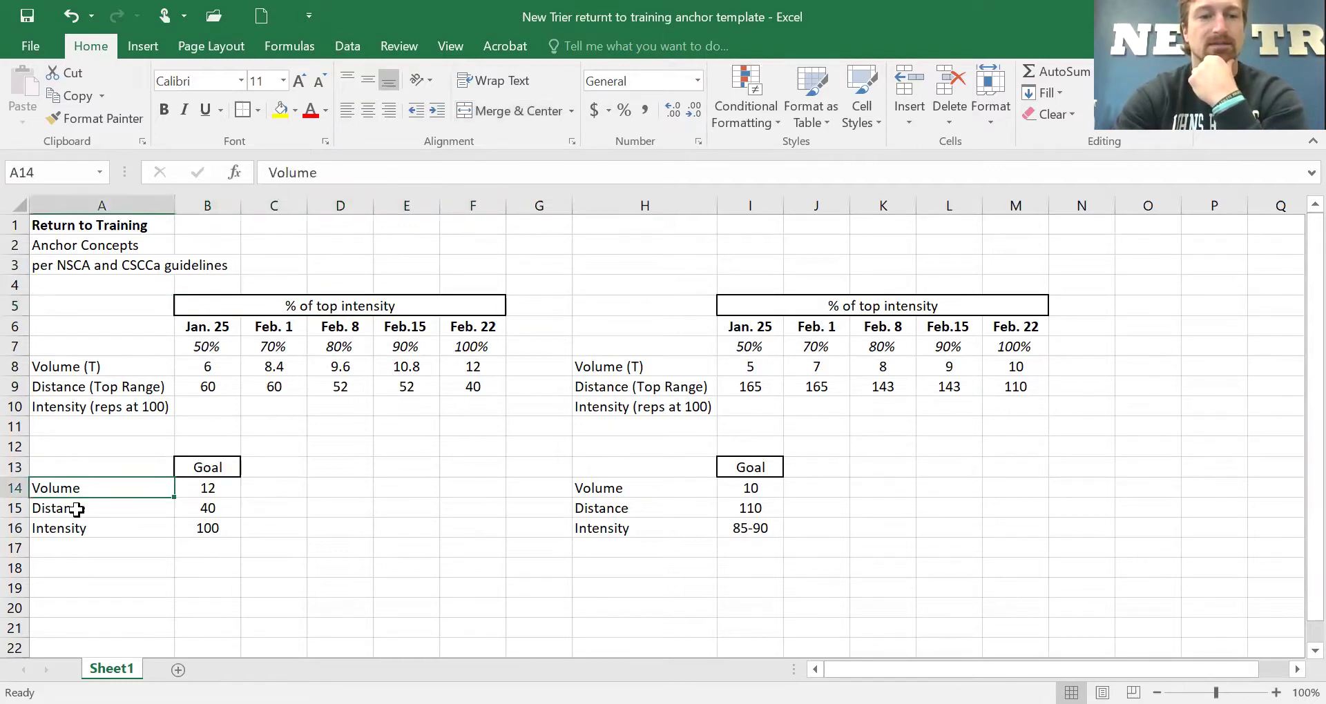
pyautogui.click(81, 509)
pyautogui.click(80, 529)
pyautogui.click(80, 487)
pyautogui.click(205, 487)
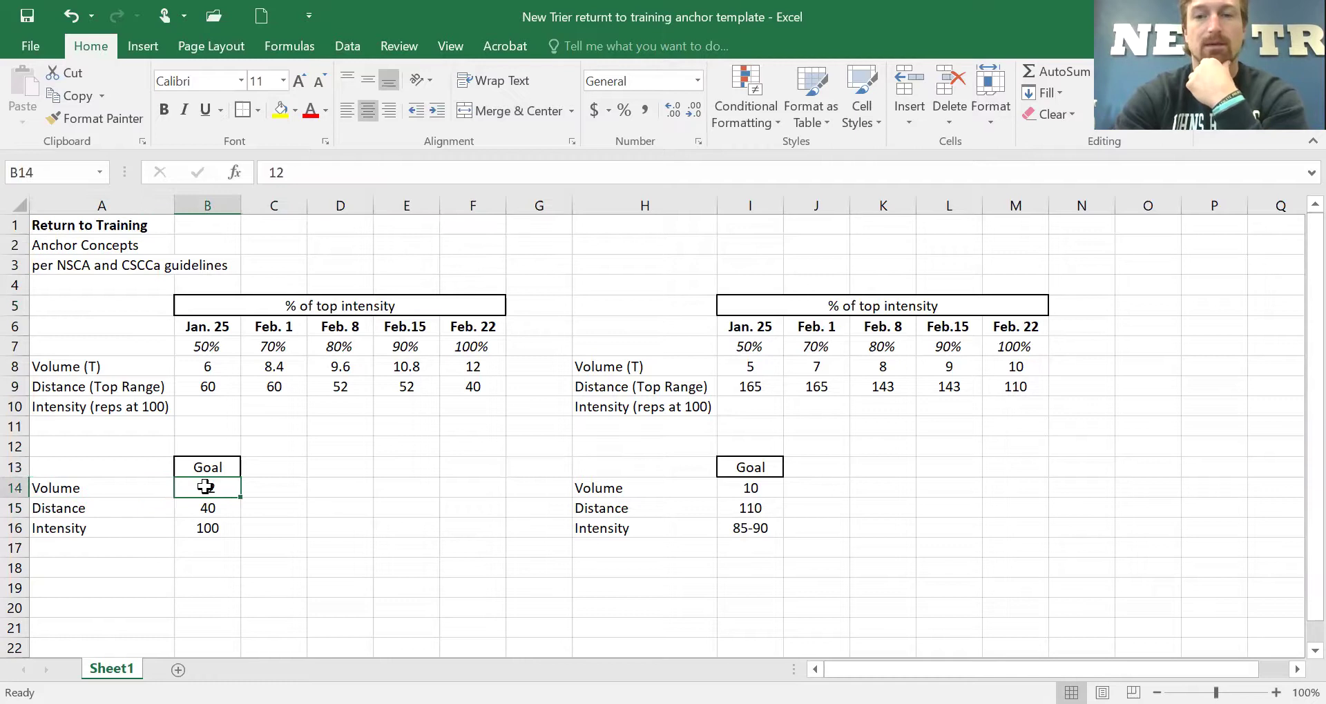
pyautogui.click(208, 509)
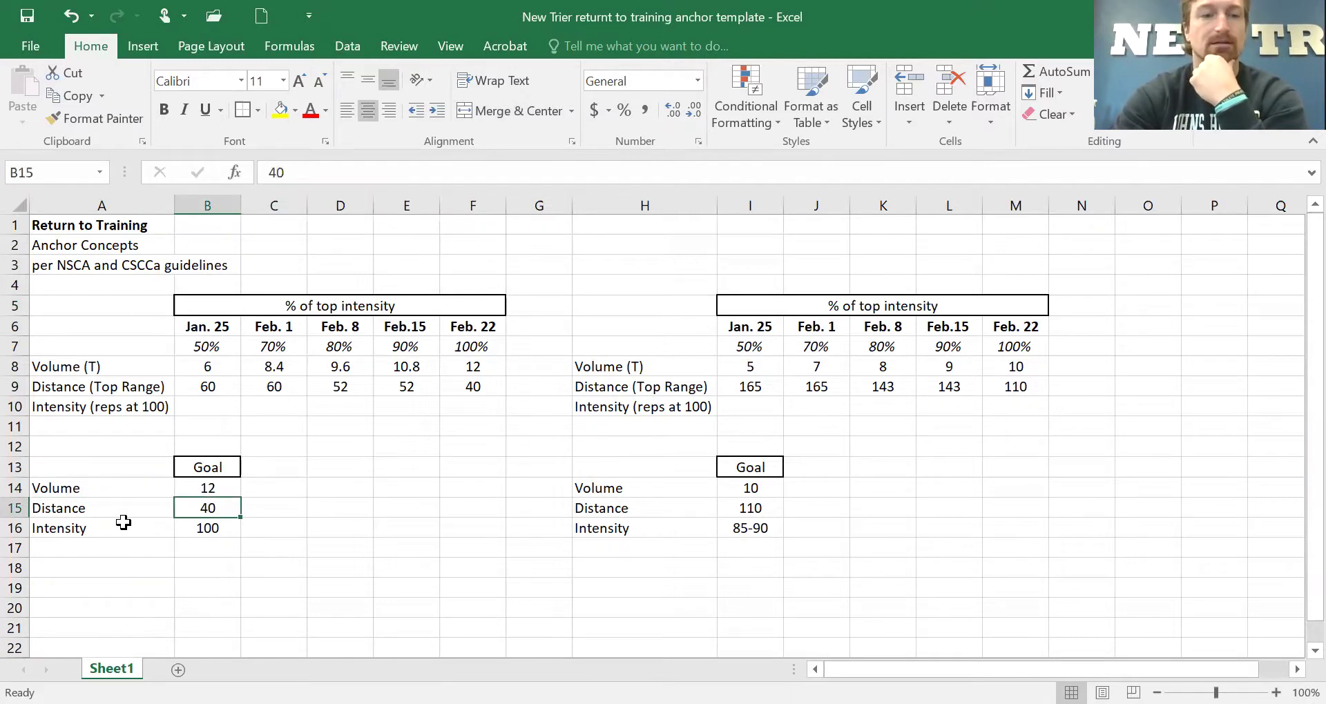
pyautogui.click(206, 530)
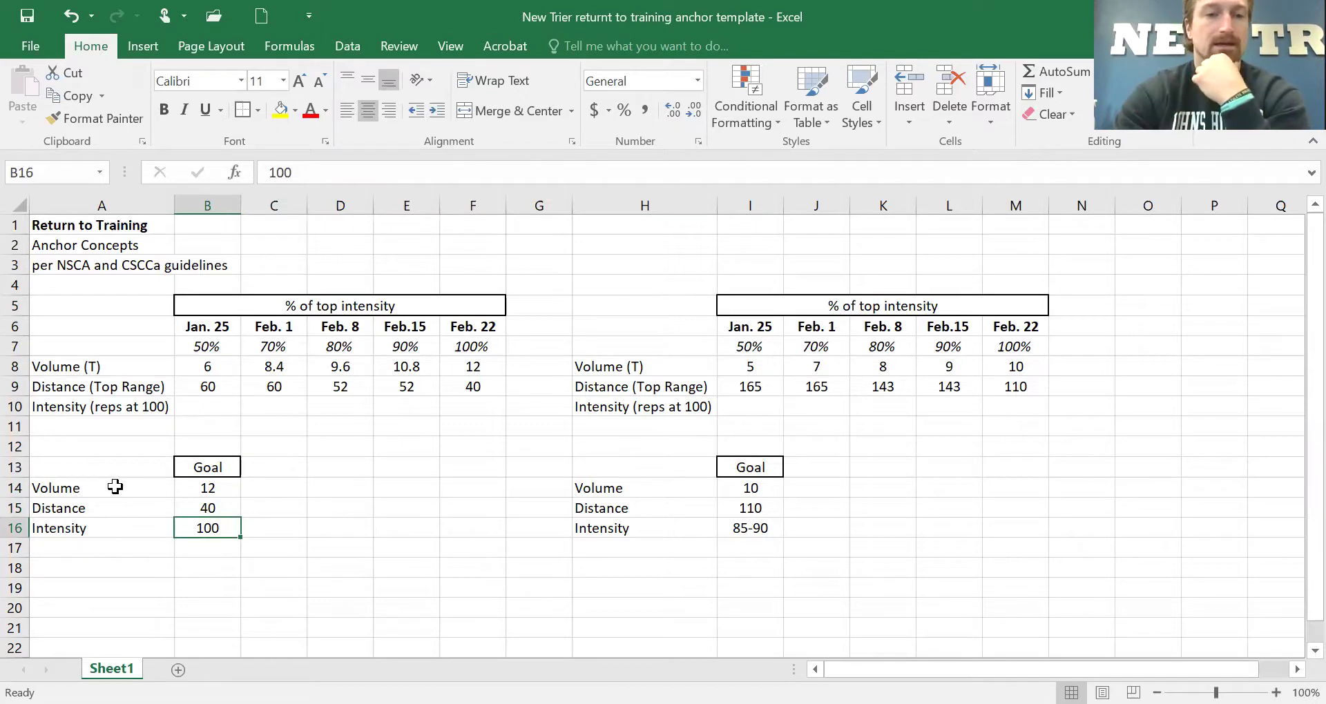
pyautogui.moveTo(116, 487); pyautogui.dragTo(209, 529)
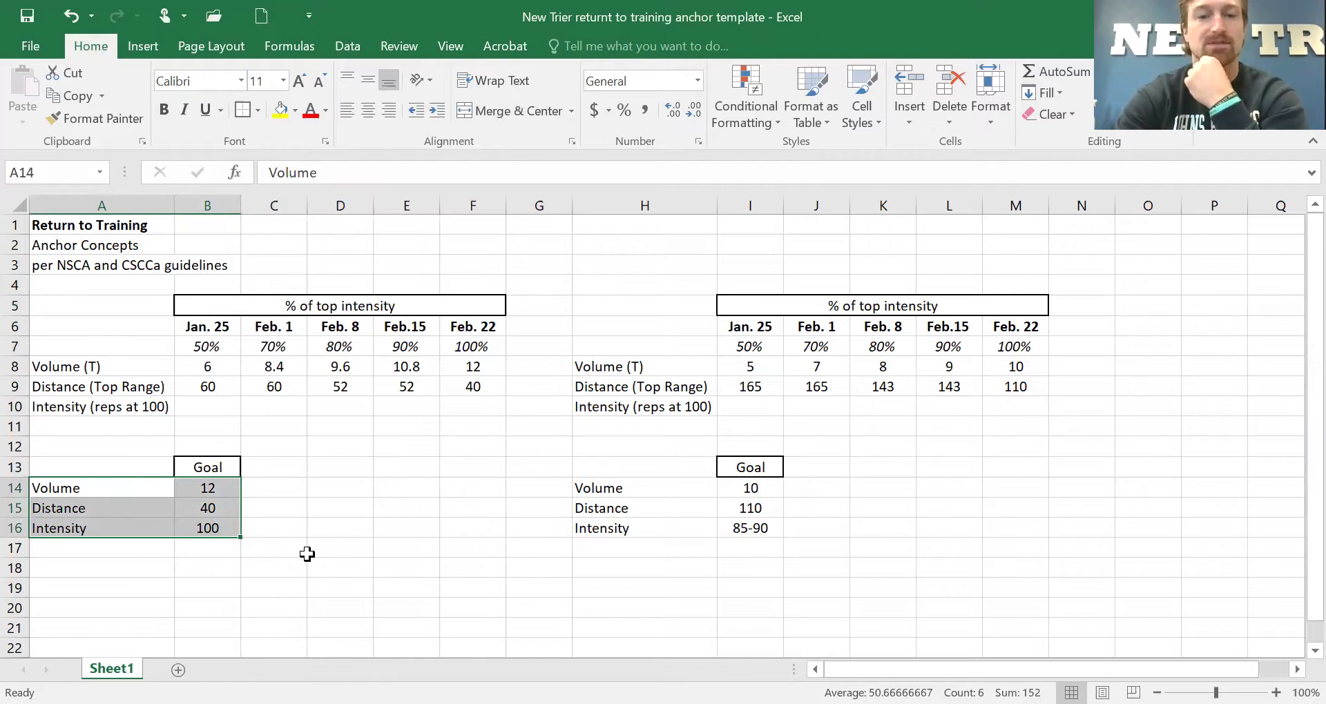
pyautogui.moveTo(644, 607)
pyautogui.mouseDown()
pyautogui.moveTo(644, 587)
pyautogui.moveTo(539, 567)
pyautogui.moveTo(644, 568)
pyautogui.mouseUp()
pyautogui.click(539, 567)
pyautogui.click(526, 567)
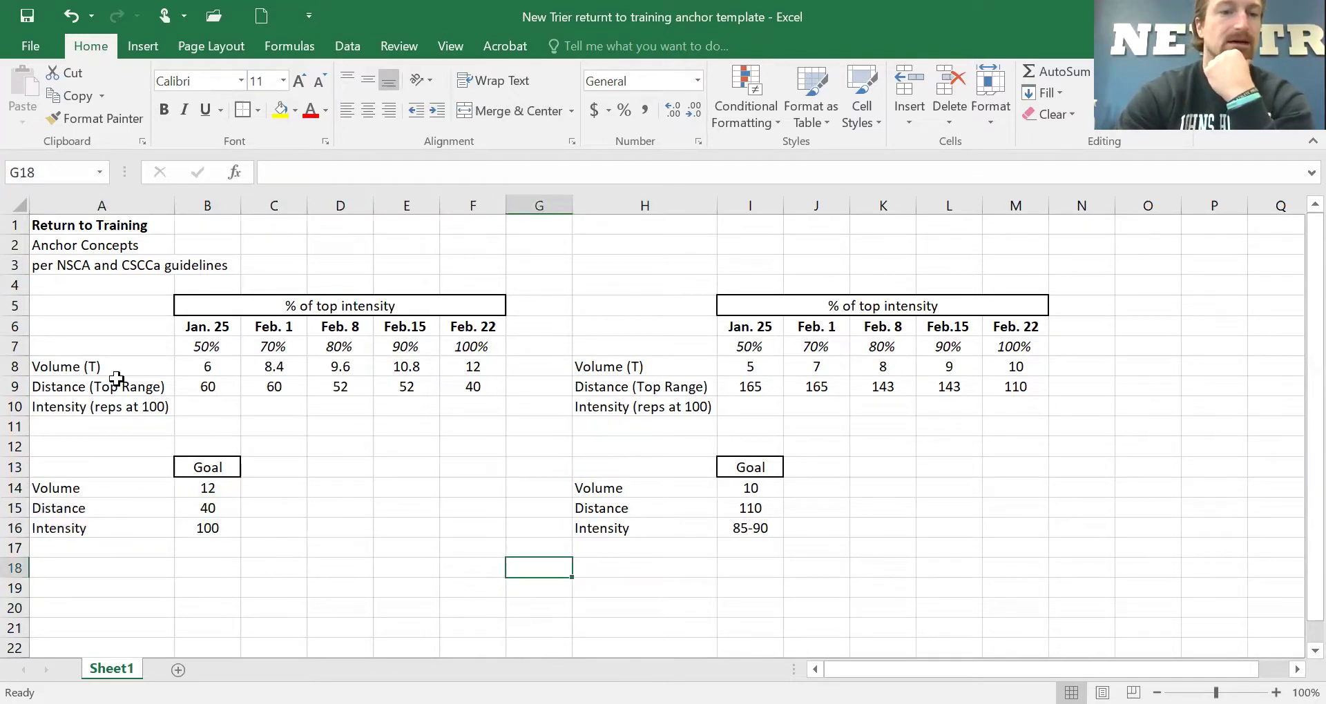
pyautogui.click(408, 529)
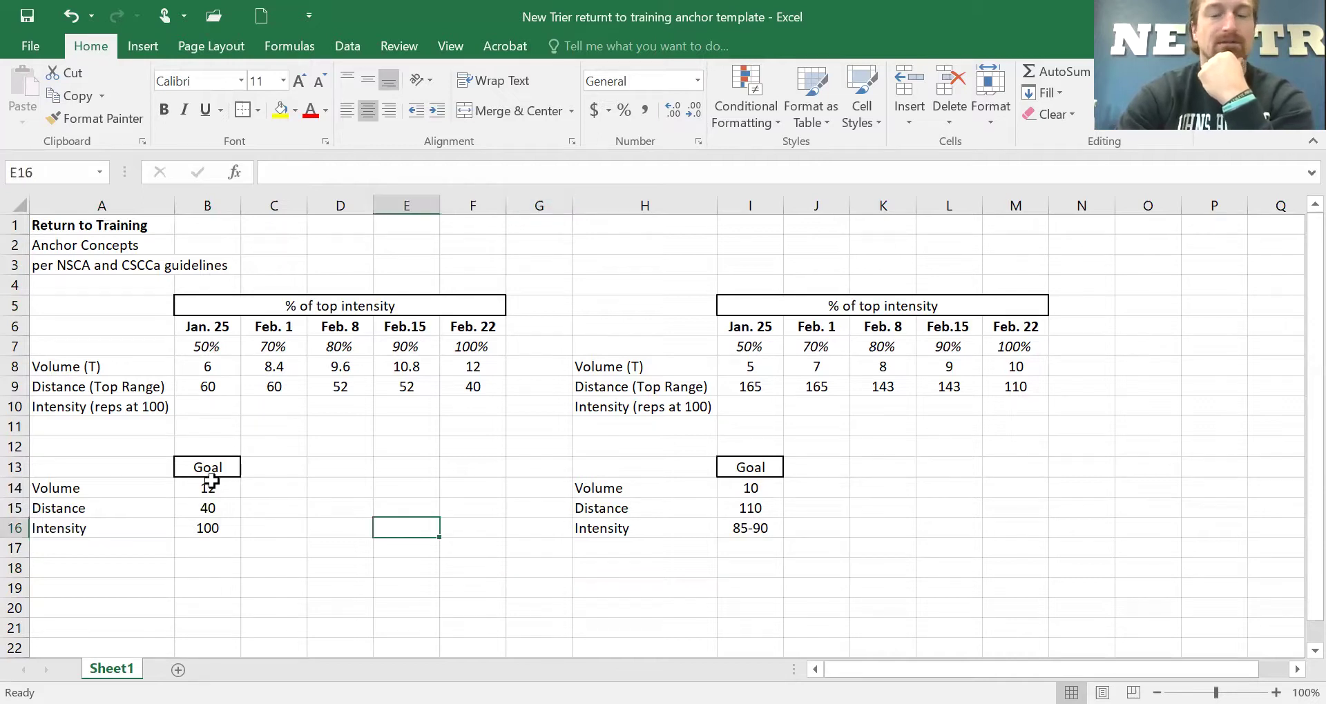
# Clear the first table's goal values and enter a volume of 8, a distance of 40 and an intensity of 100.
pyautogui.moveTo(210, 488); pyautogui.dragTo(209, 528)
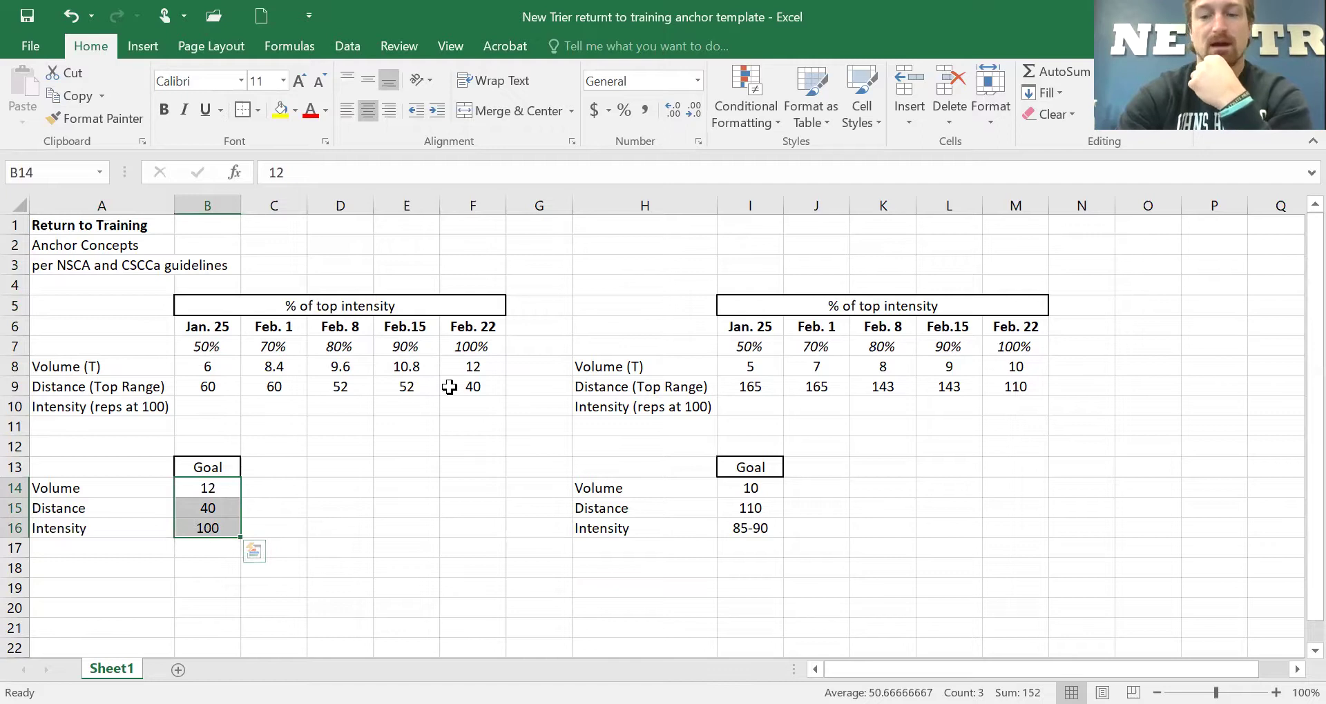
pyautogui.press('Delete')
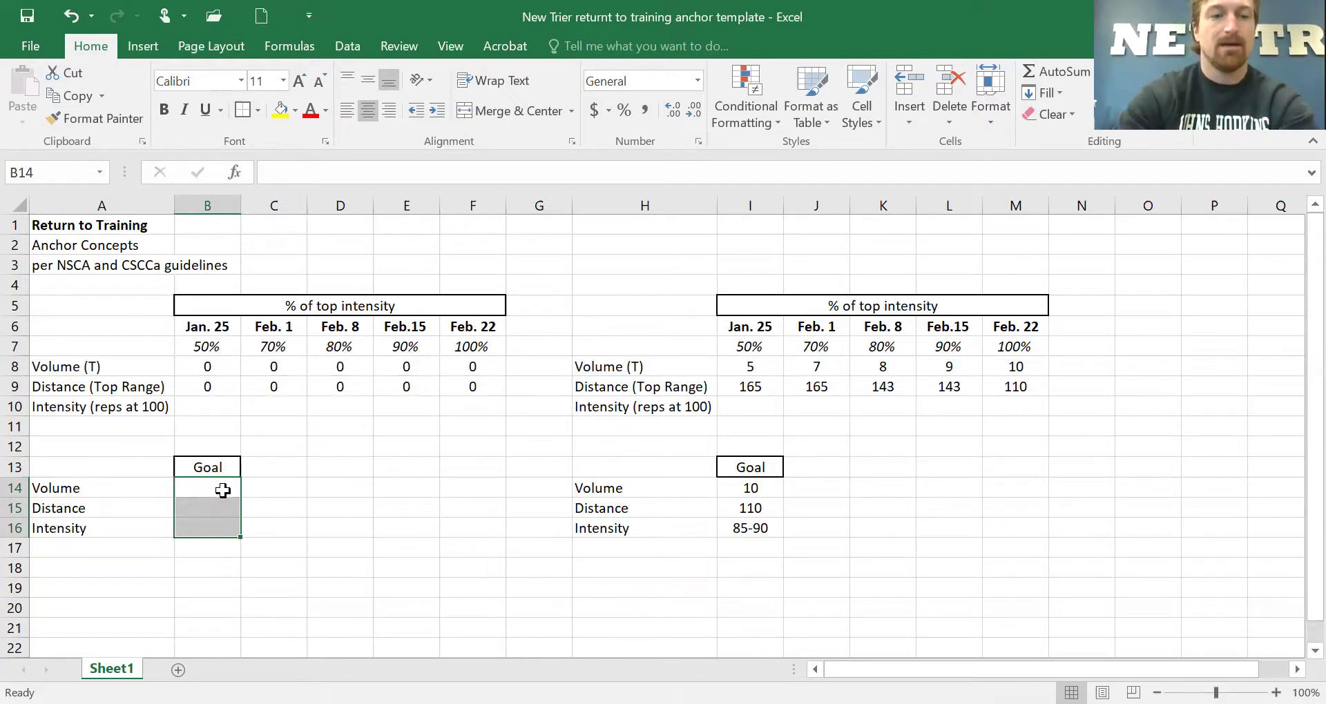
pyautogui.click(222, 491)
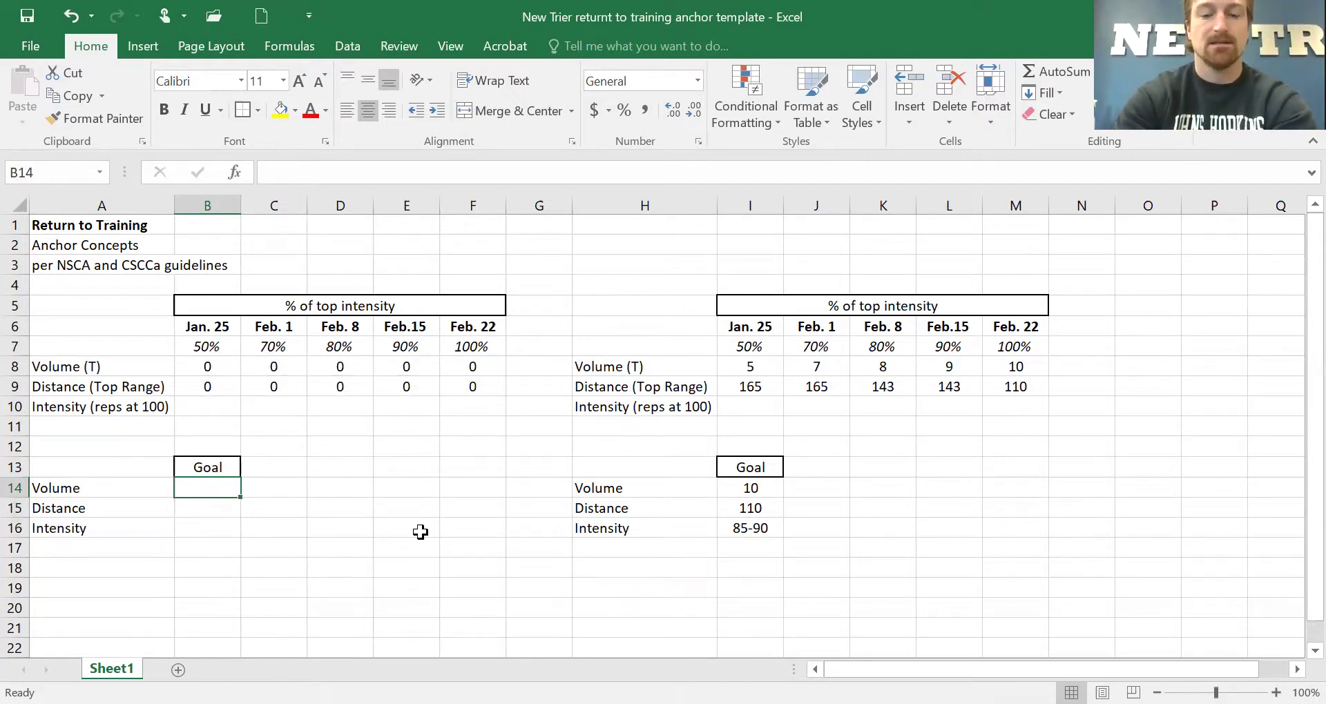
pyautogui.write('8')
pyautogui.press('Return')
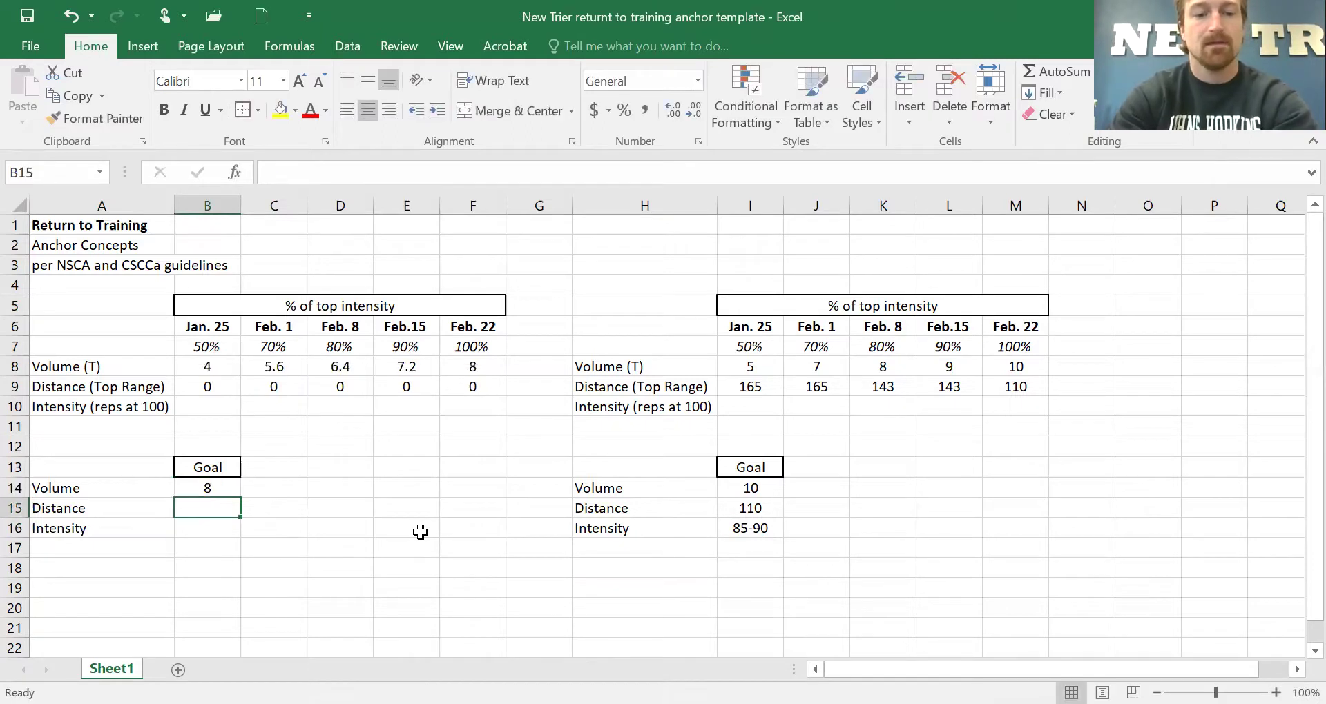
pyautogui.write('40')
pyautogui.press('Return')
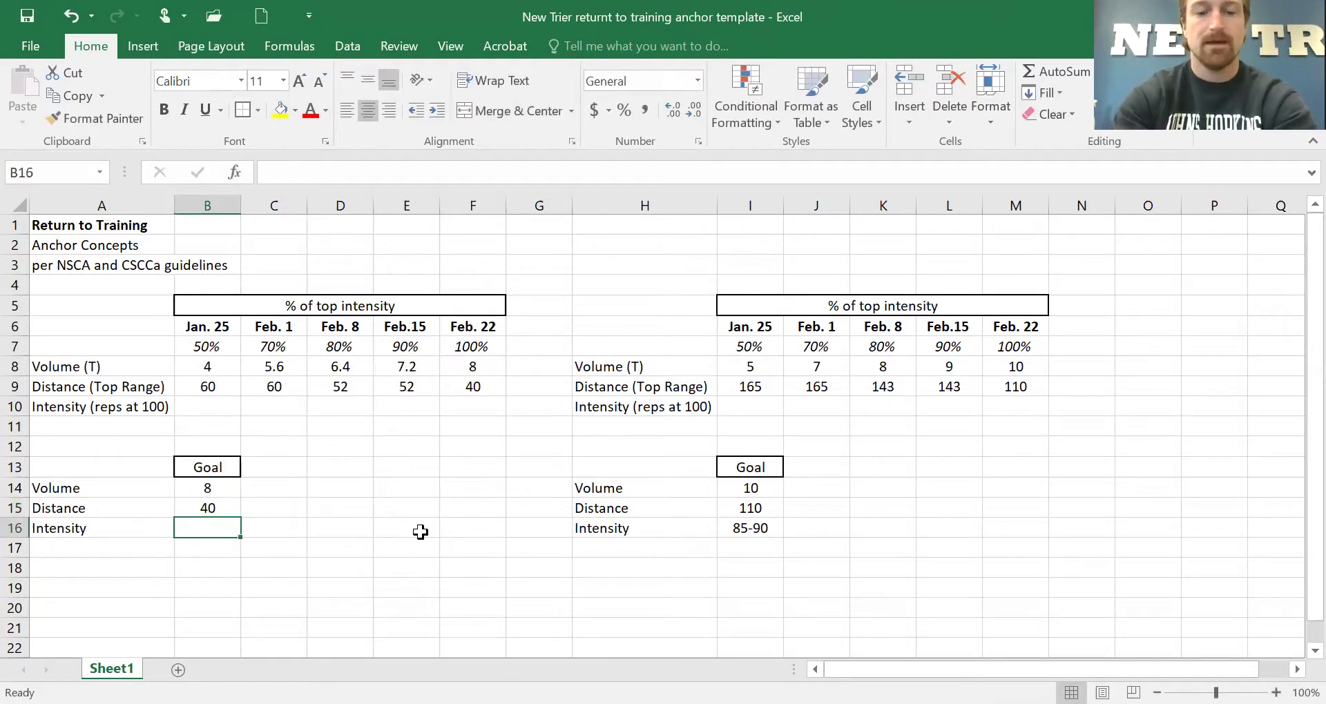
pyautogui.write('100')
pyautogui.press('Down')
pyautogui.press('Down')
pyautogui.press('Down')
pyautogui.press('Right')
pyautogui.press('Right')
pyautogui.press('Right')
pyautogui.press('Right')
pyautogui.press('Right')
pyautogui.press('Right')
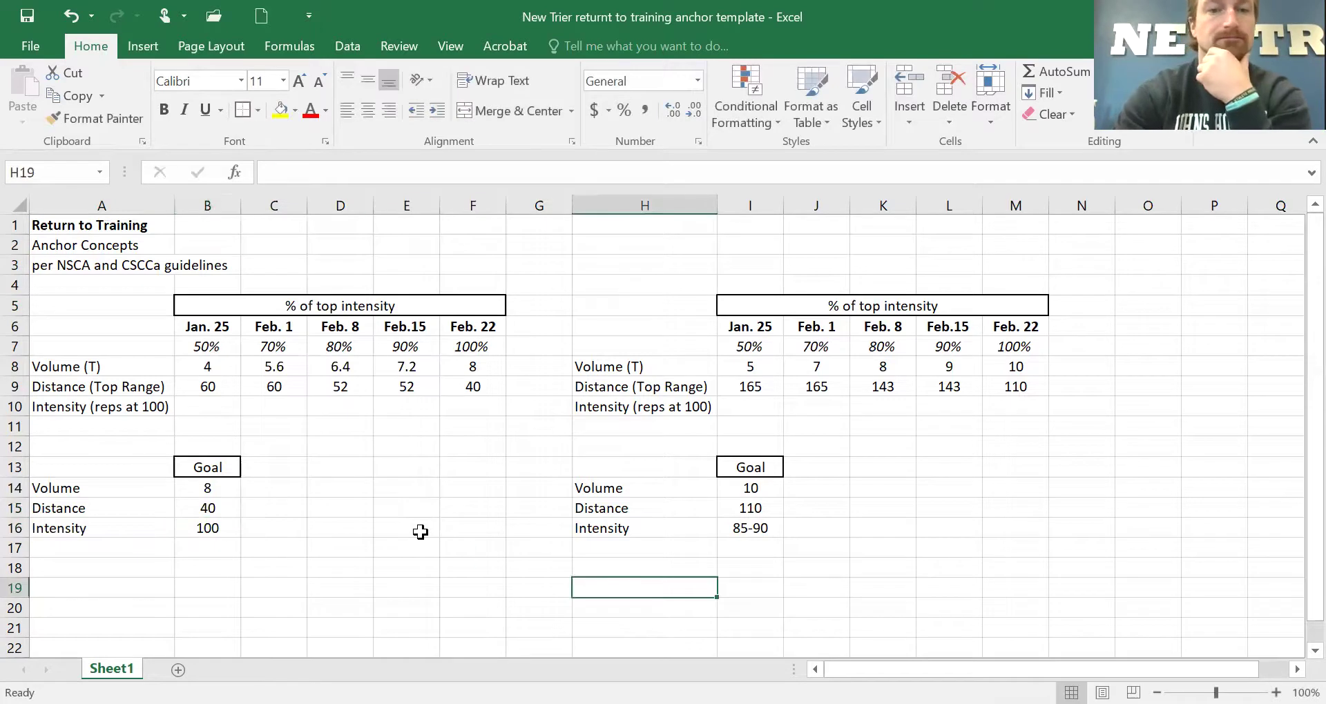
pyautogui.press('Left')
pyautogui.press('Left')
pyautogui.press('Left')
pyautogui.press('Left')
pyautogui.press('Down')
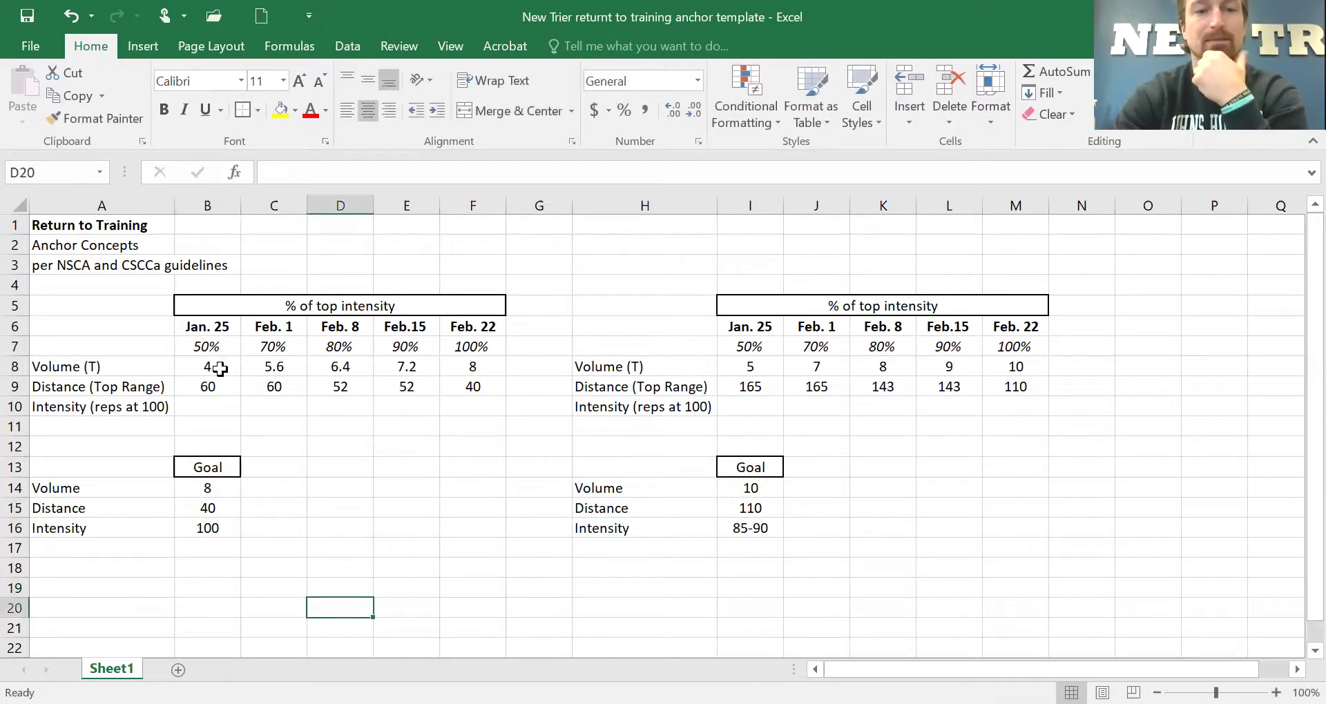
# Inspect the weekly volume formulas from Jan. 25 to Feb. 22 in the first table.
pyautogui.click(78, 367)
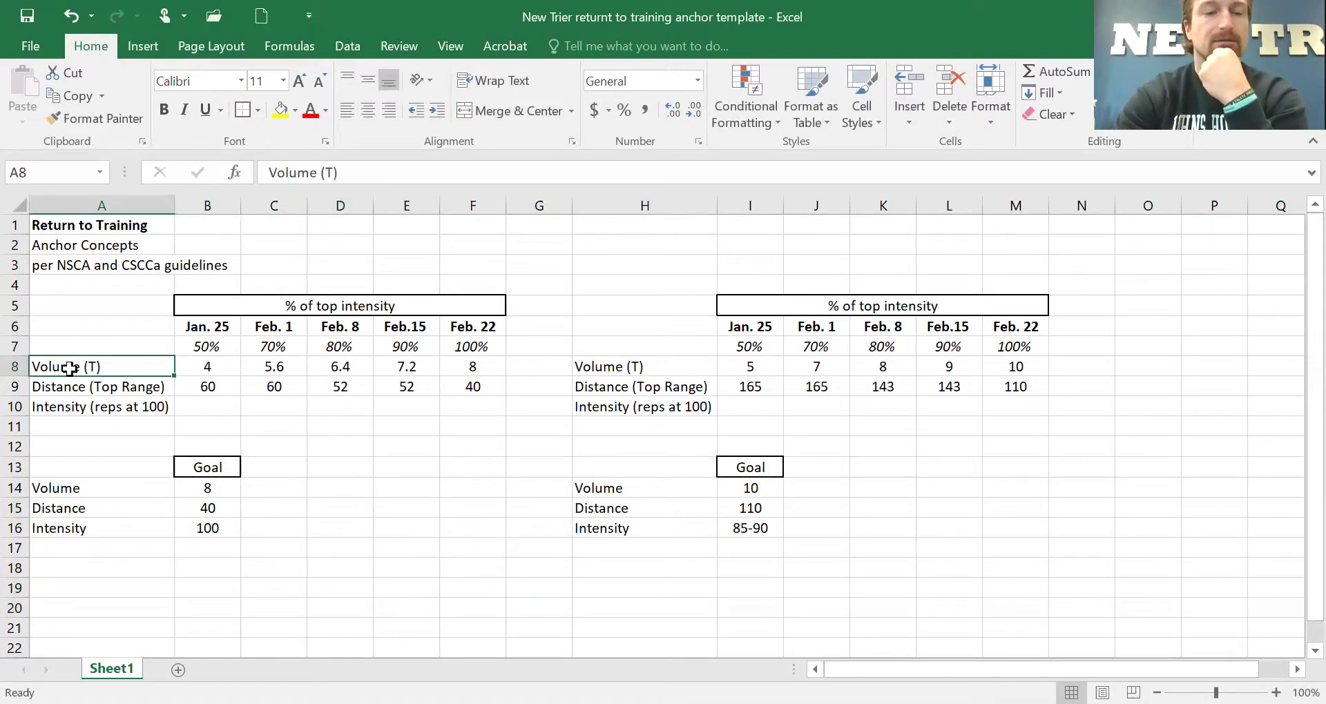
pyautogui.click(222, 369)
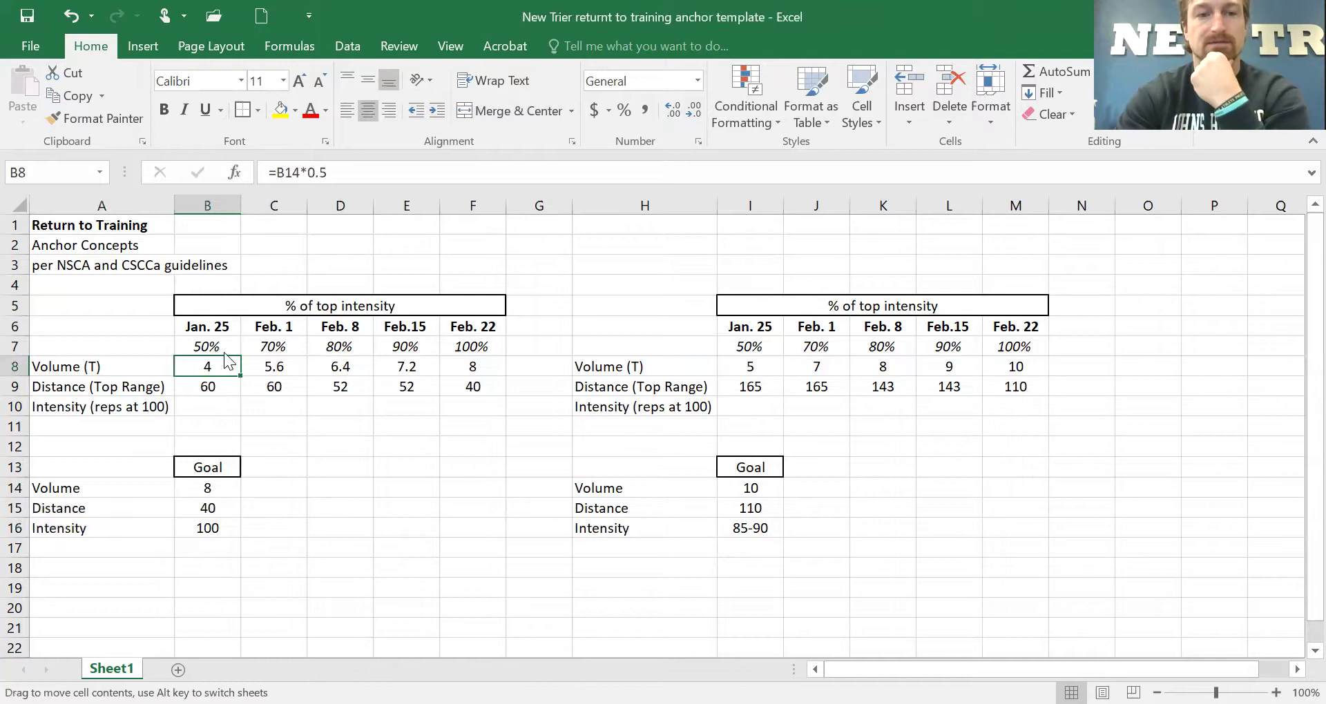
pyautogui.click(296, 370)
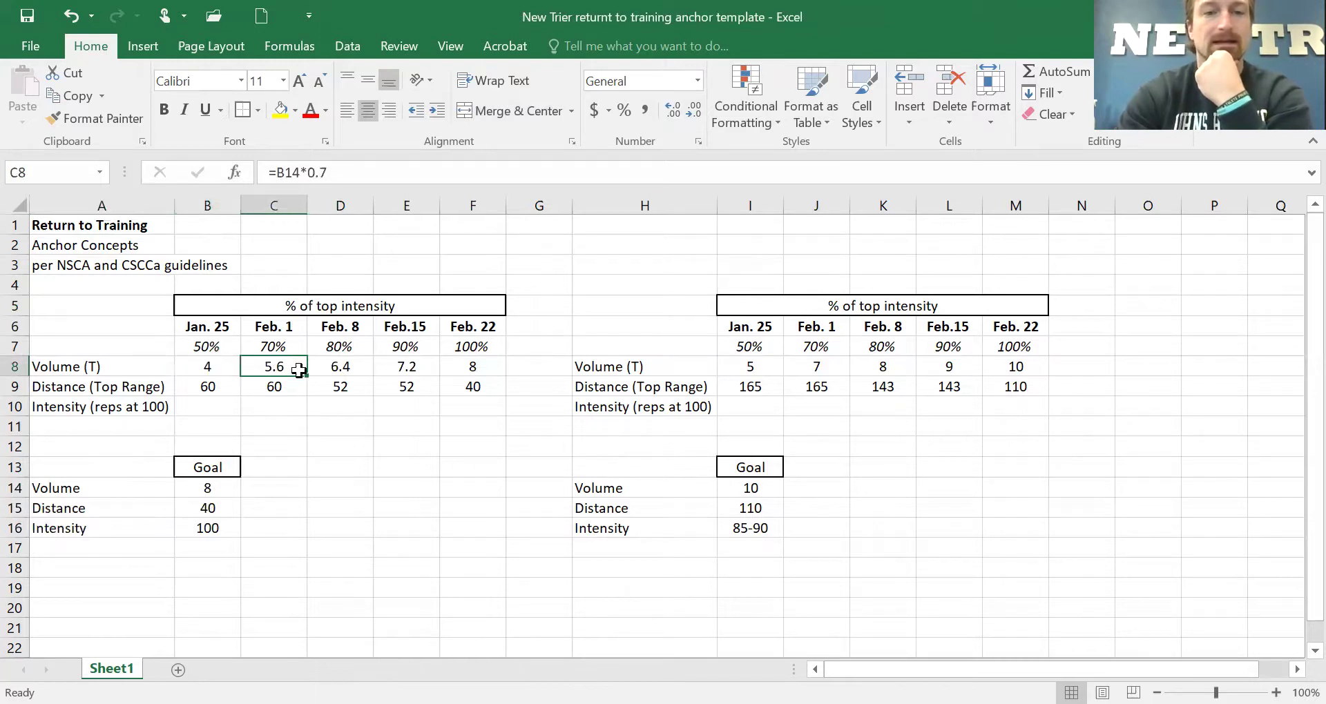
pyautogui.click(324, 371)
pyautogui.click(401, 361)
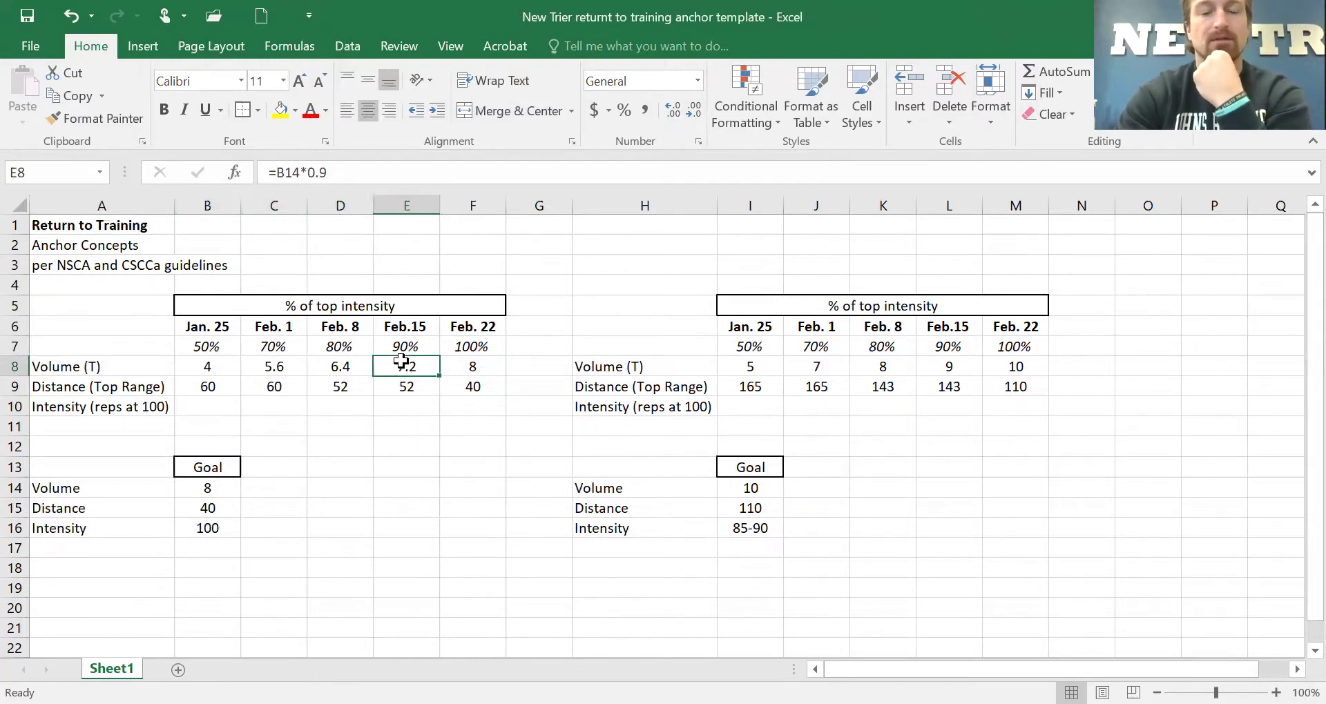
pyautogui.click(472, 367)
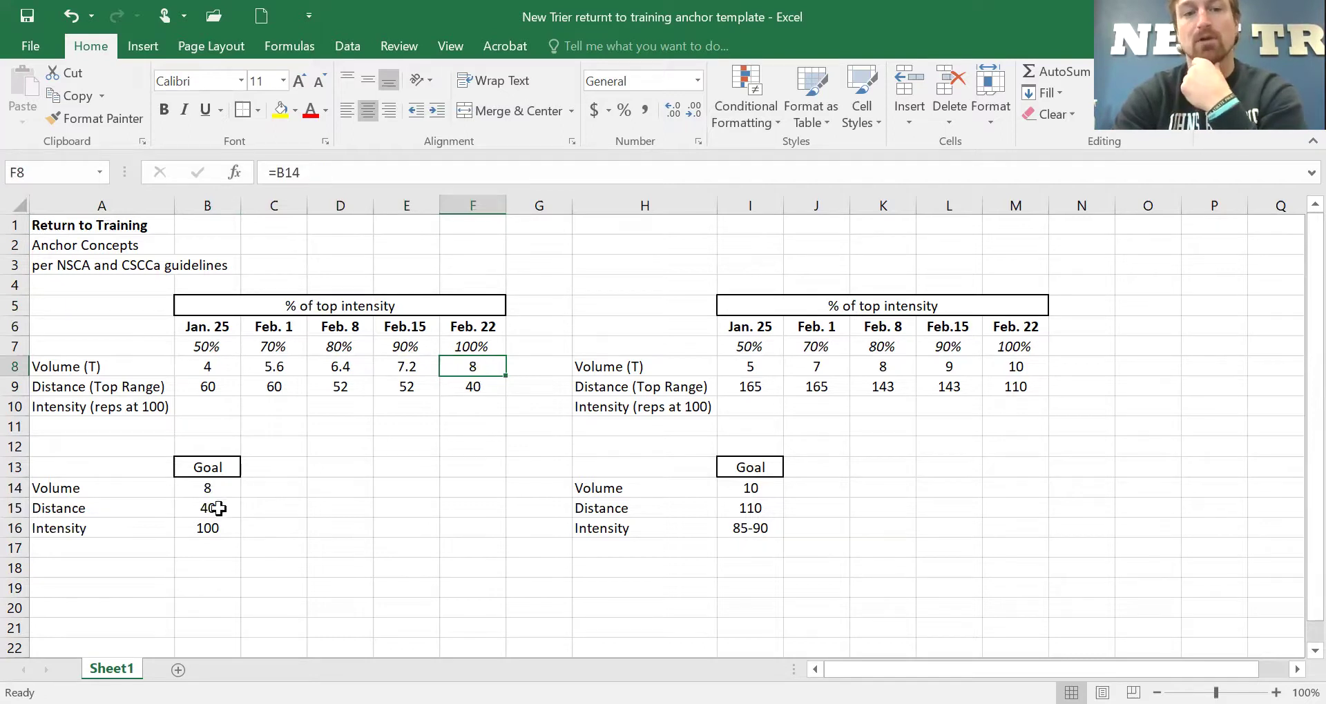
pyautogui.click(435, 500)
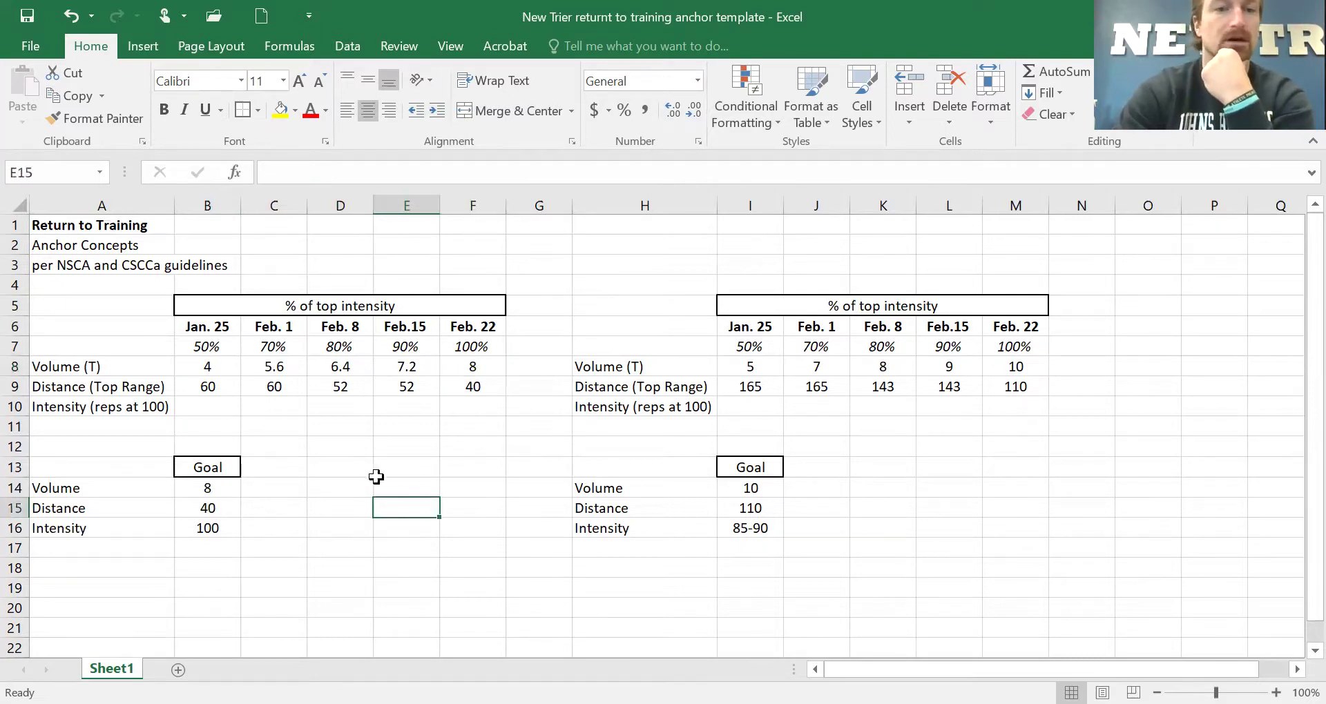
# Examine the Jan. 25 distance formula in the first table, along with that week's volume and intensity cells.
pyautogui.click(74, 388)
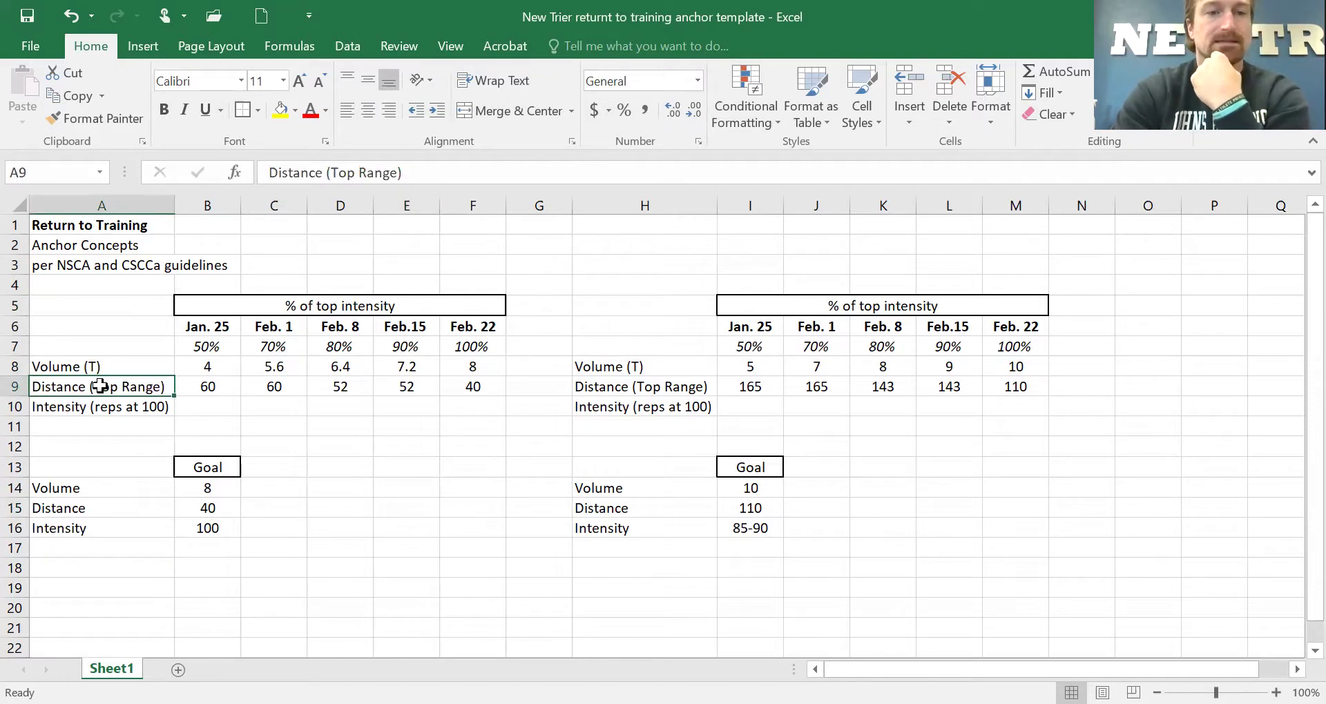
pyautogui.click(185, 391)
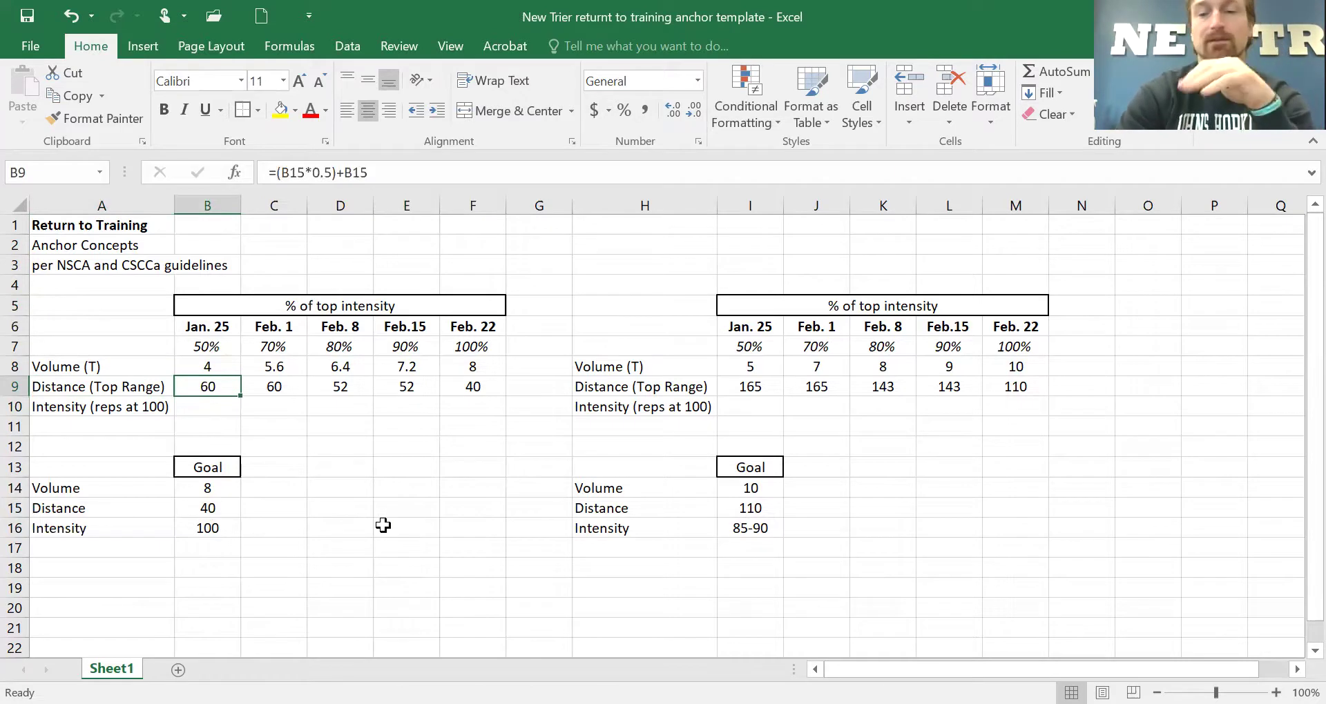
pyautogui.click(476, 565)
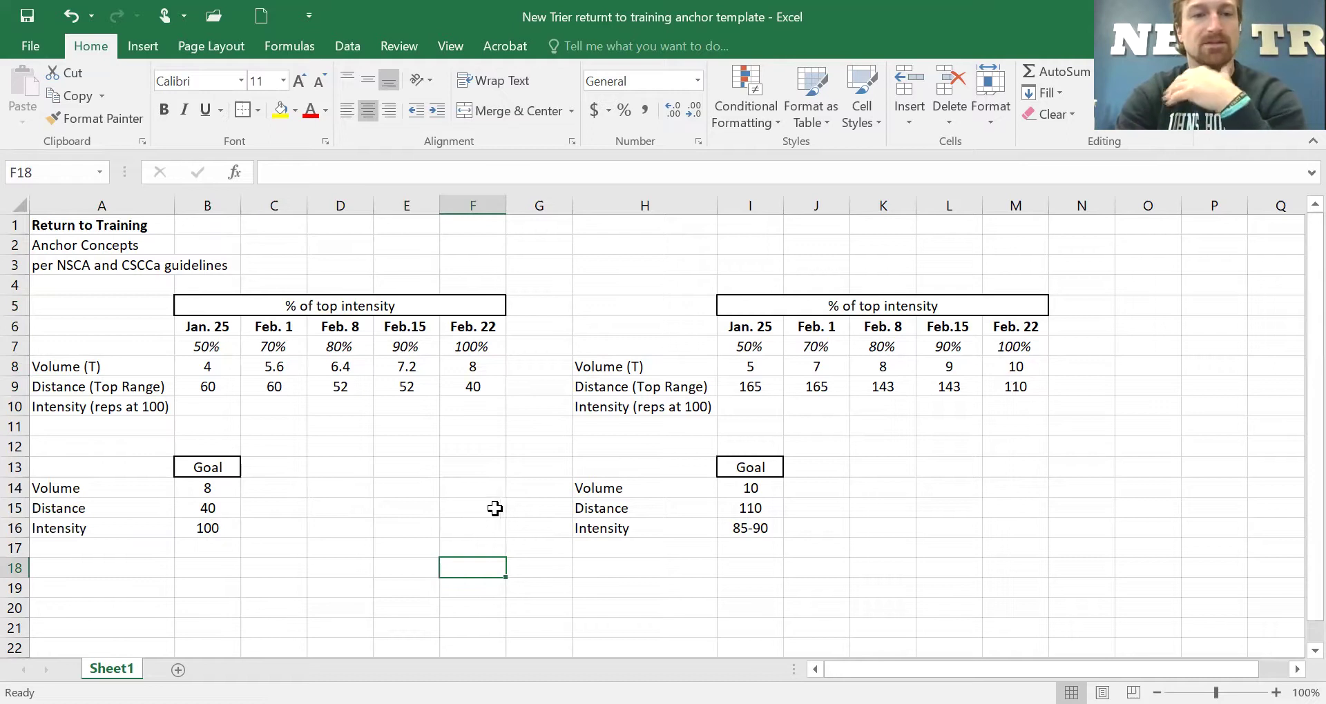
pyautogui.click(205, 367)
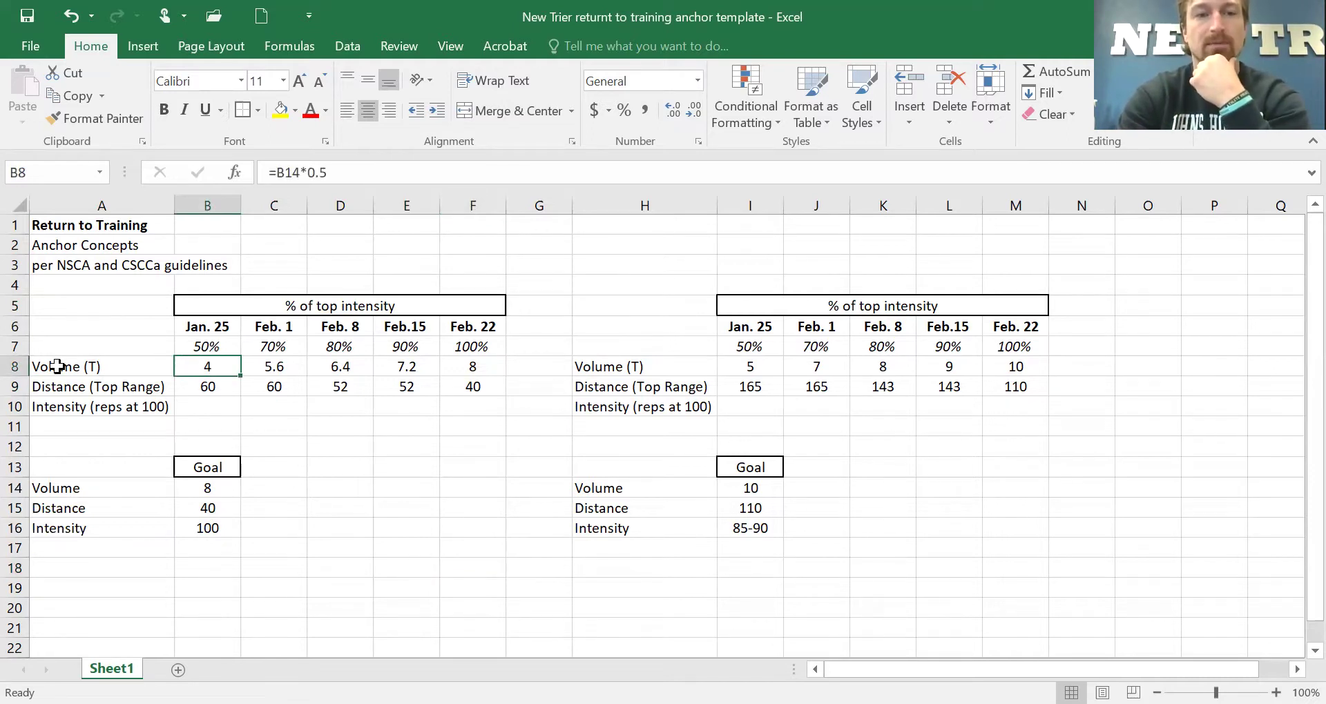
pyautogui.click(94, 368)
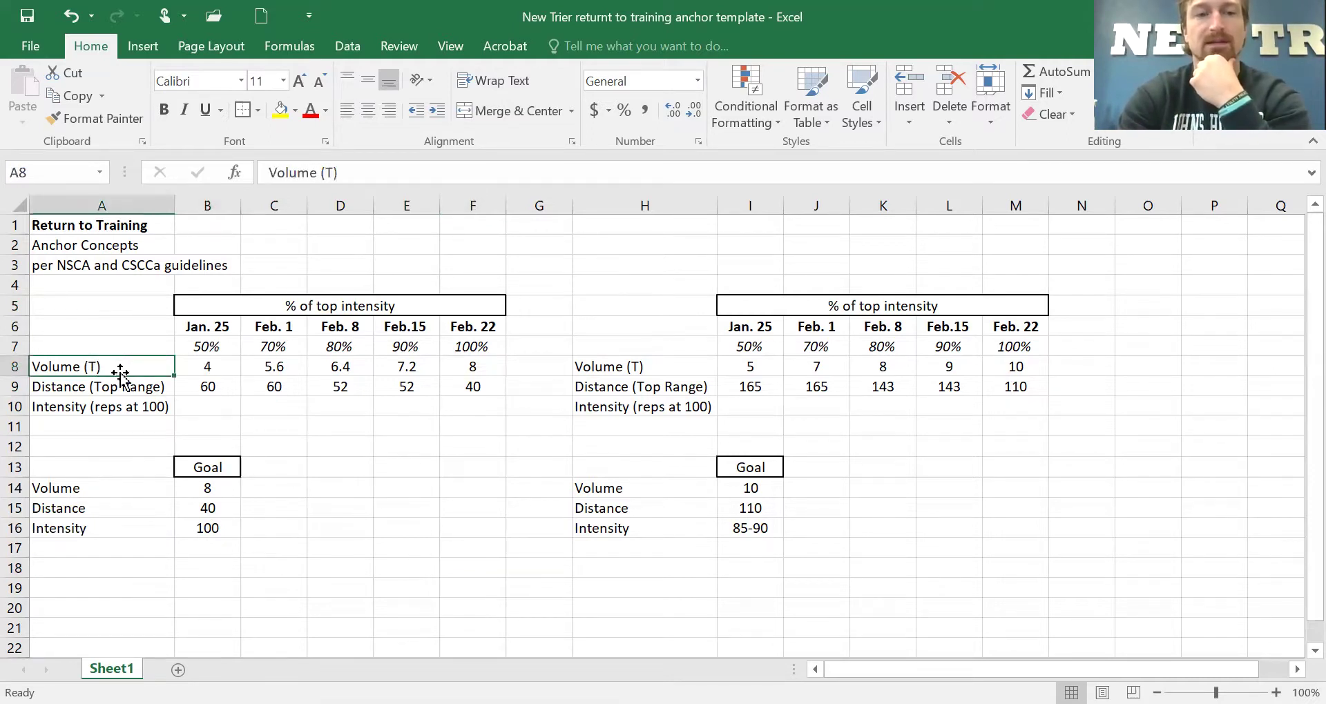
pyautogui.click(195, 370)
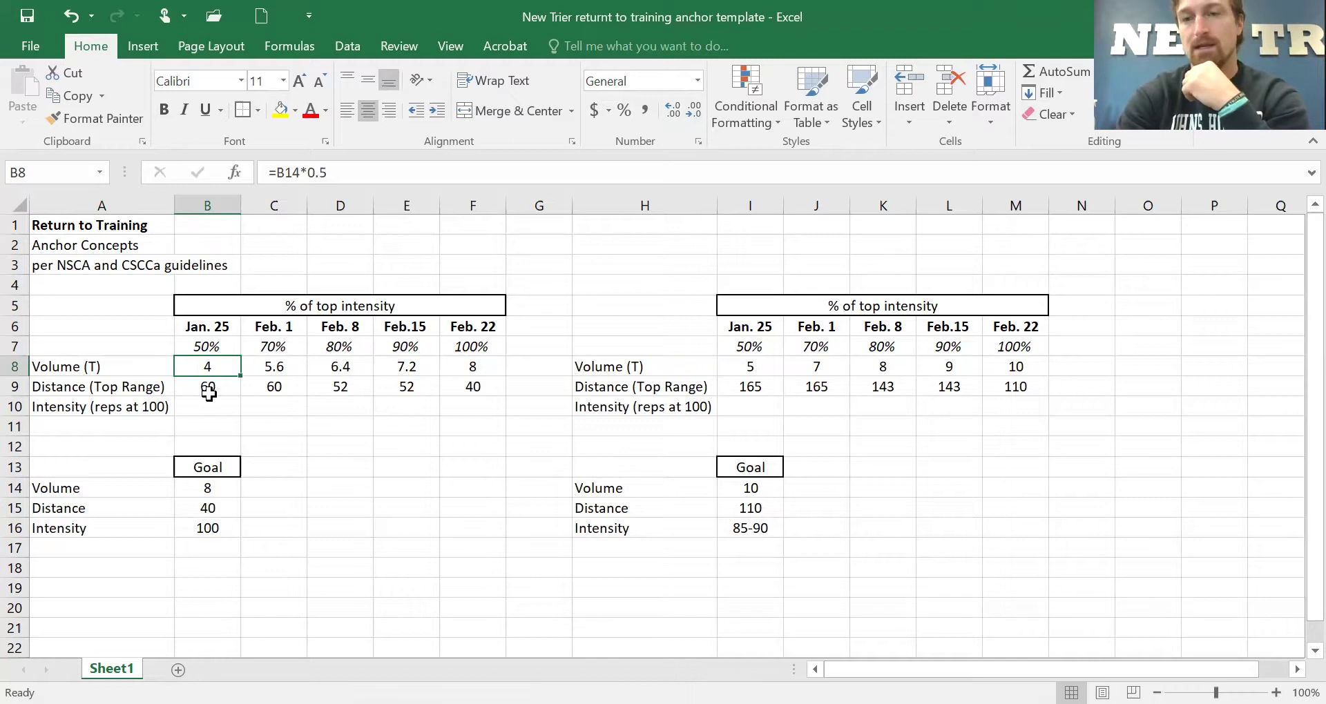
pyautogui.click(208, 394)
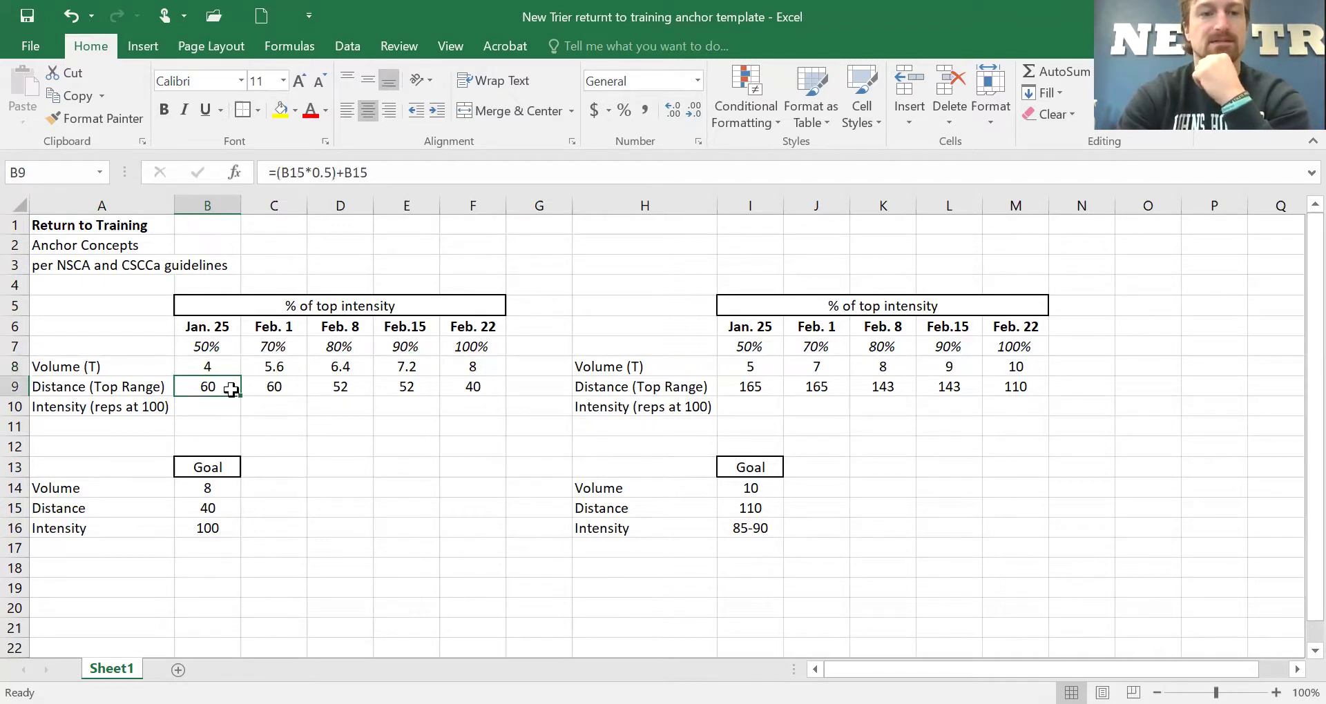
pyautogui.click(201, 408)
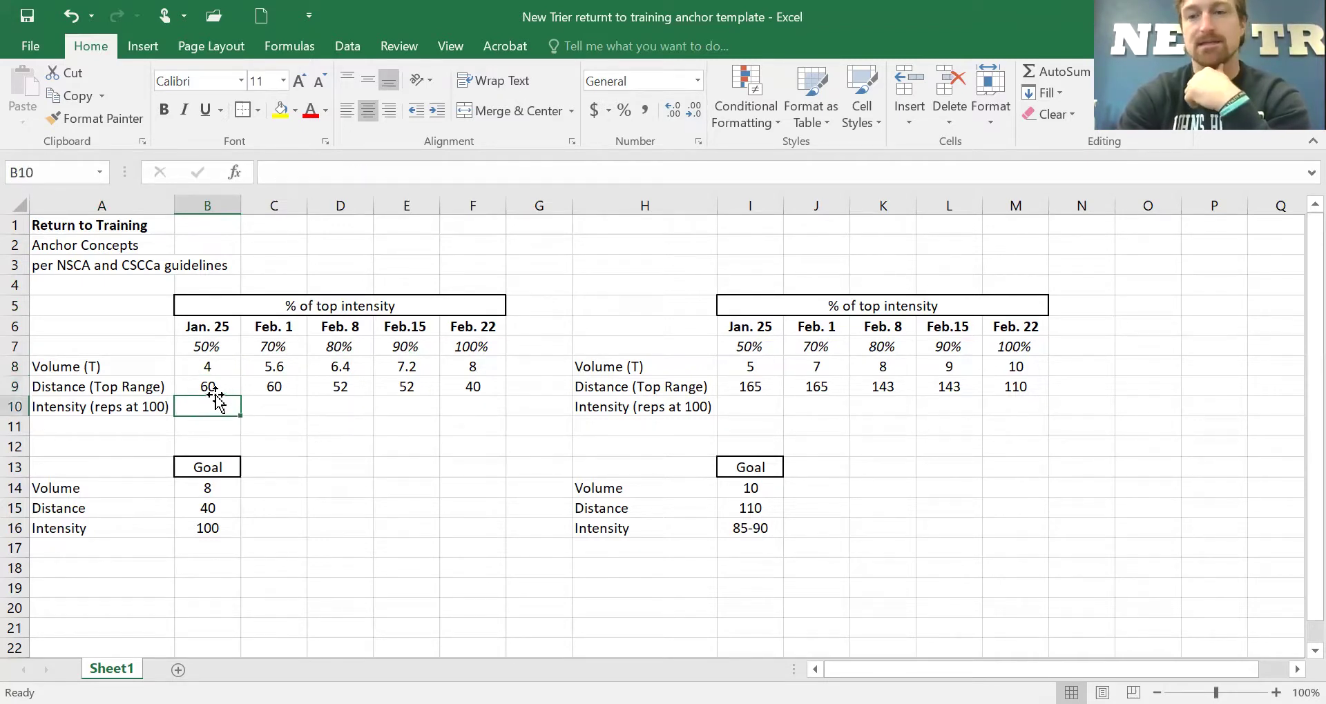
# Inspect the weekly distance formulas from Jan. 25 to Feb. 22 in the first table, along with the distance goal they reference.
pyautogui.click(208, 382)
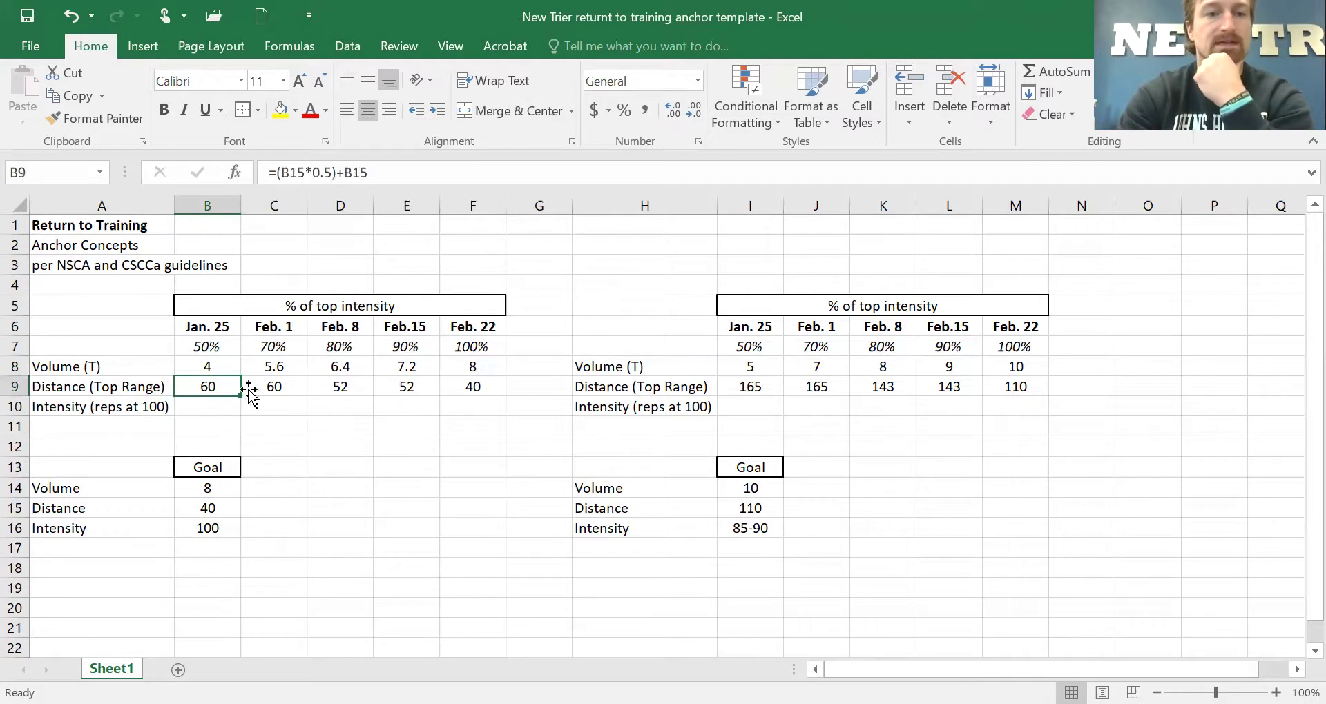
pyautogui.click(208, 508)
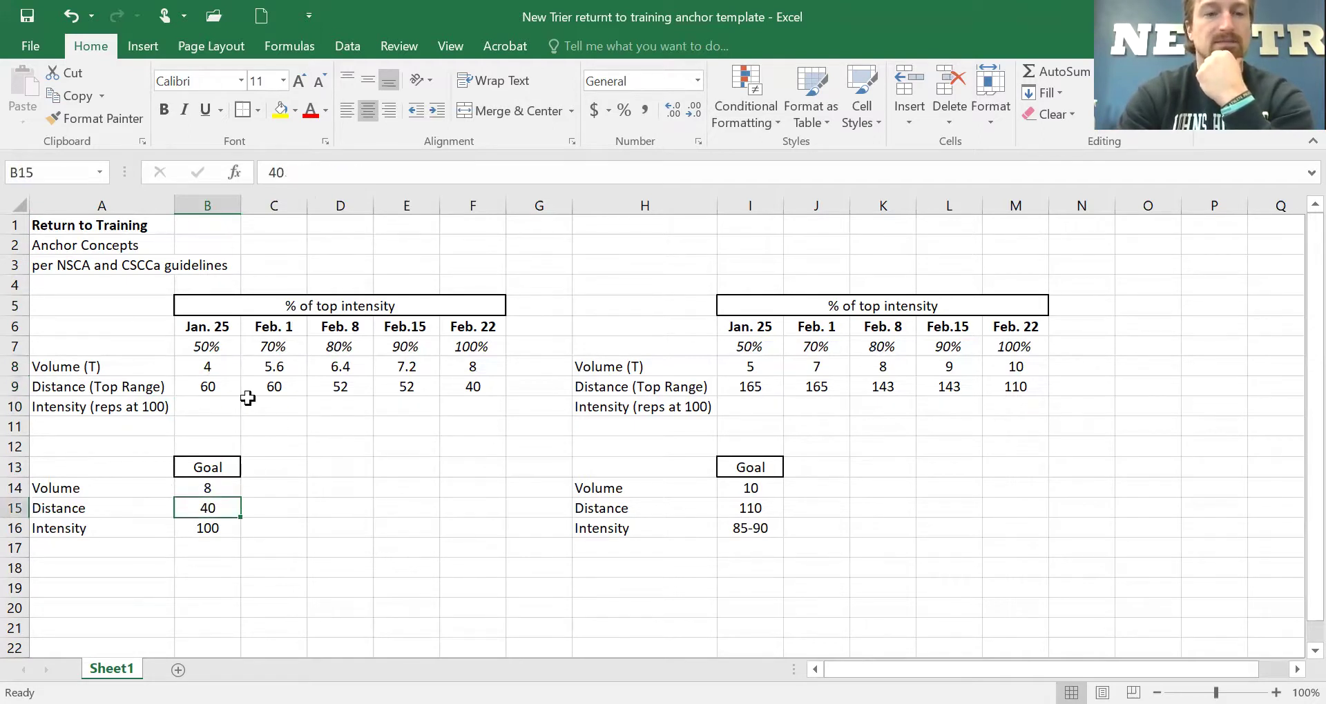
pyautogui.click(218, 390)
pyautogui.click(273, 384)
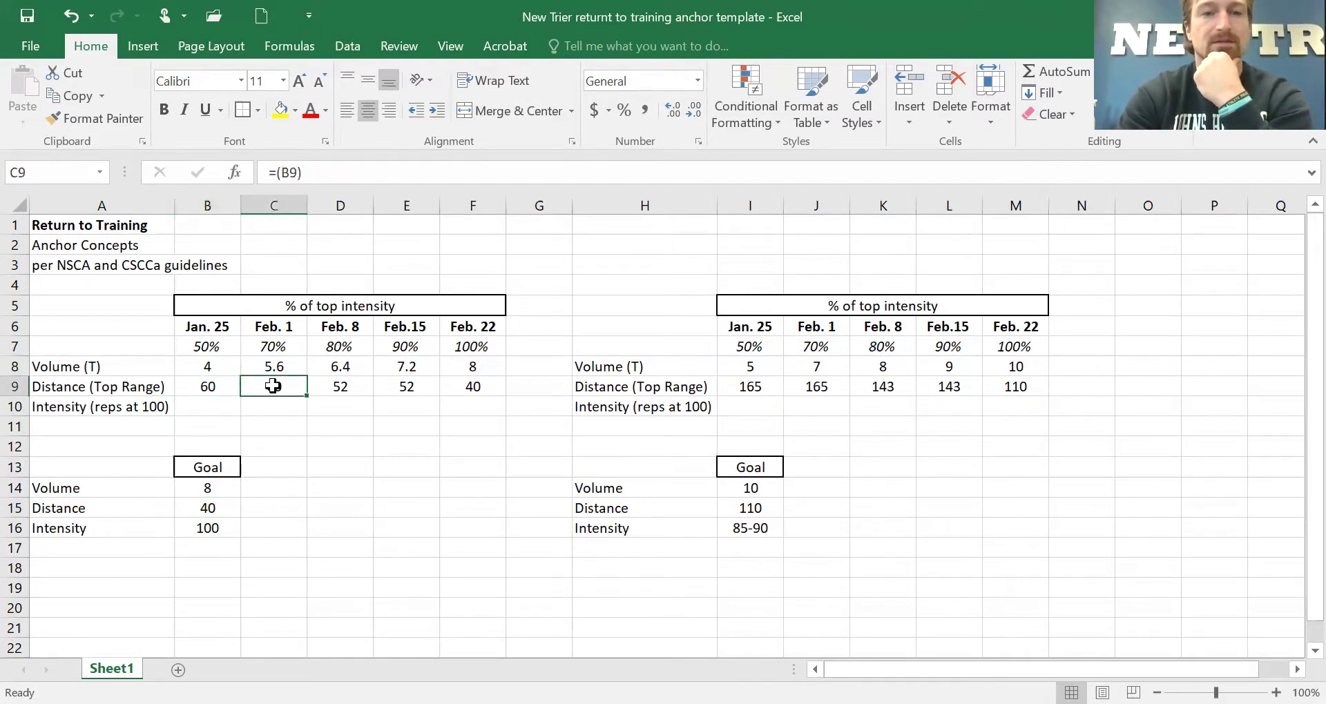
pyautogui.click(346, 386)
pyautogui.click(404, 385)
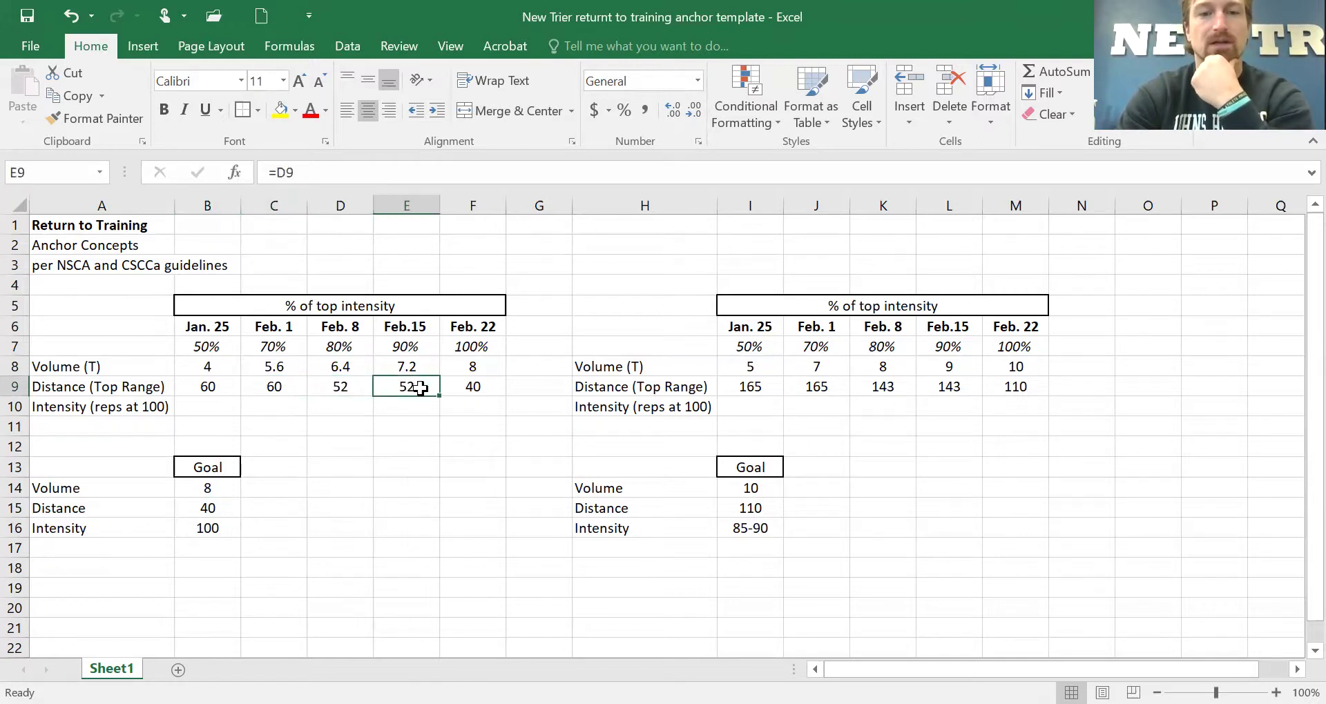
pyautogui.click(469, 391)
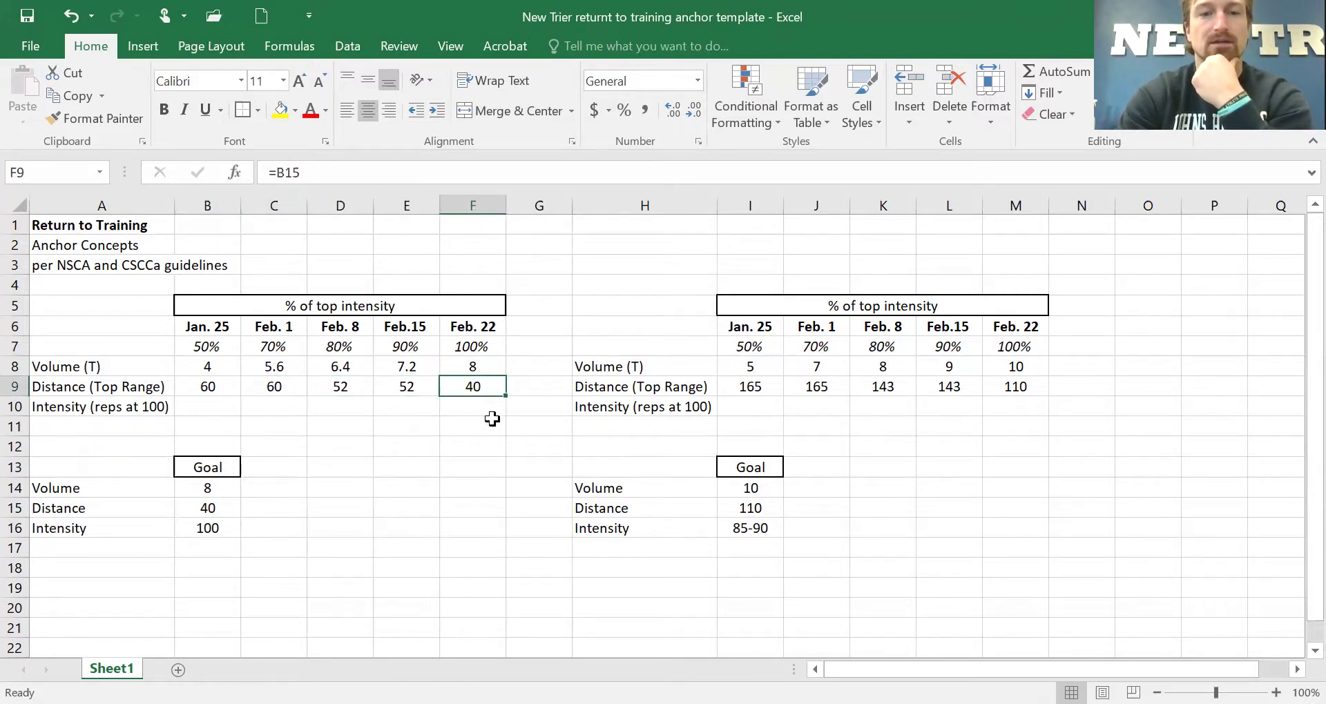
pyautogui.click(512, 486)
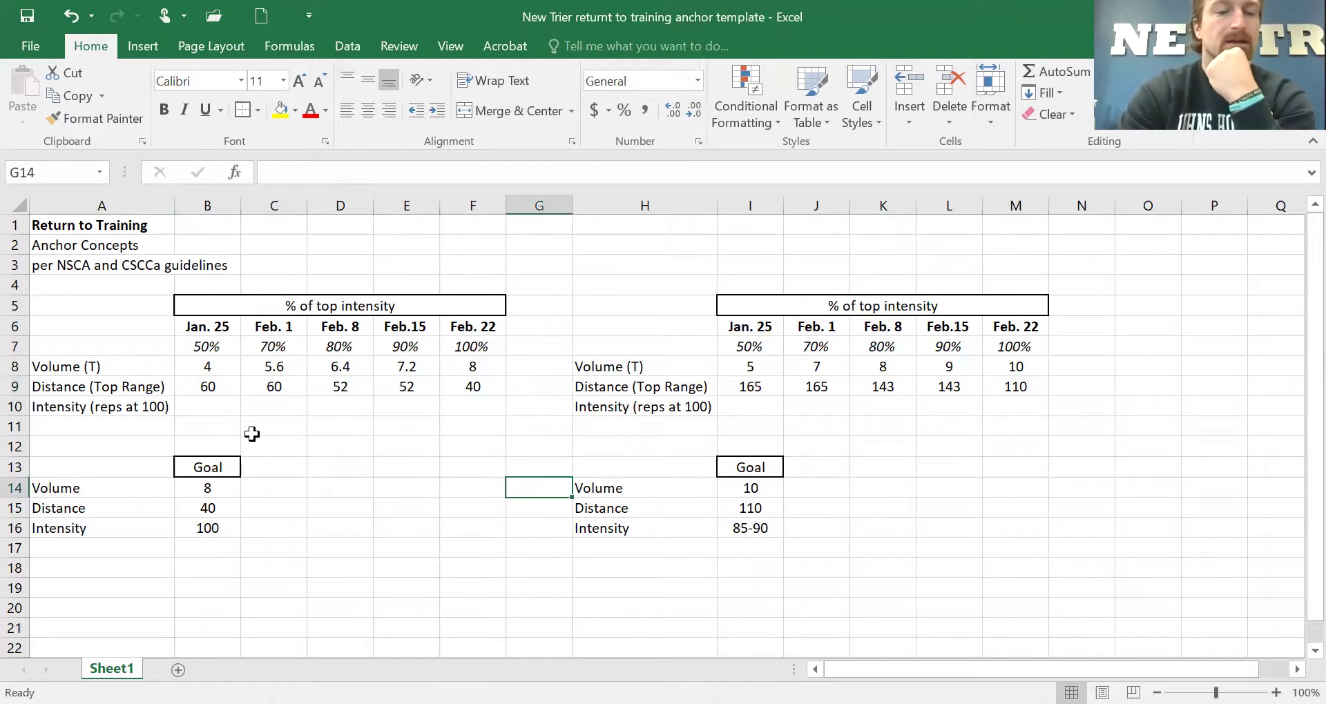
# Review the Jan. 25 volume and distance in the first table against the intensity goal.
pyautogui.click(219, 368)
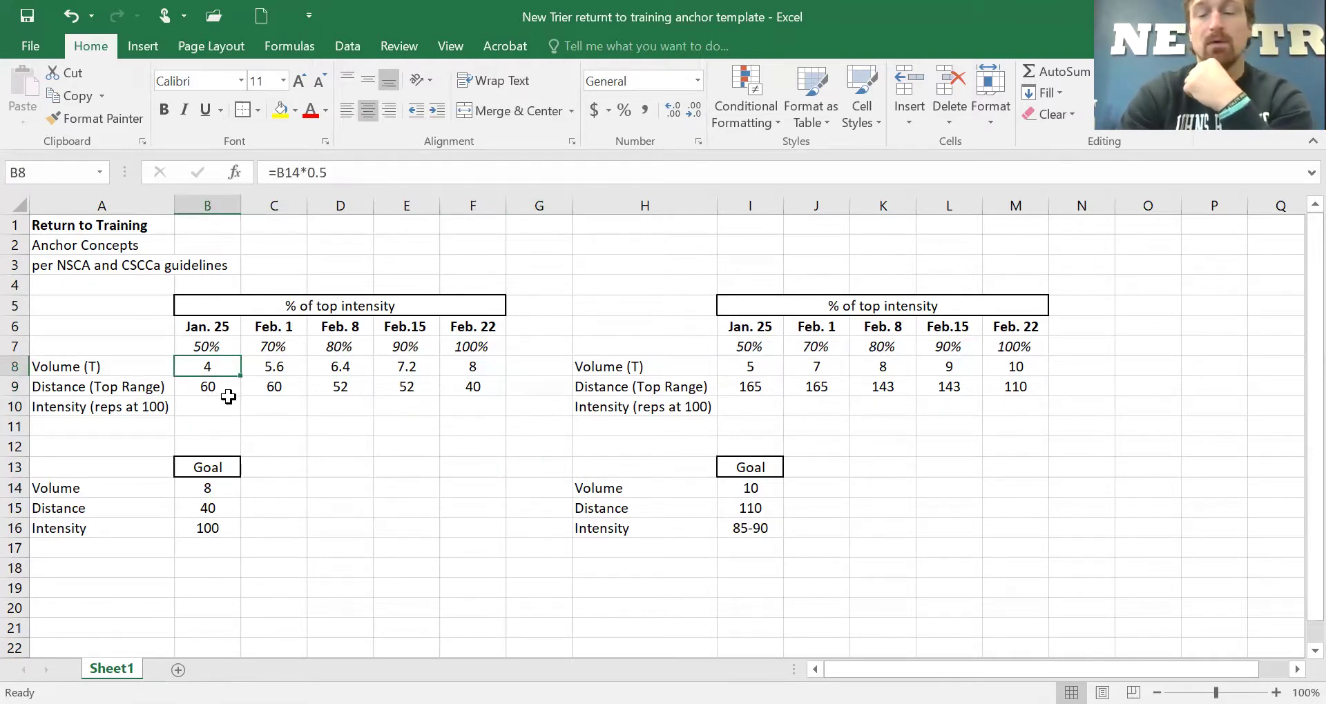
pyautogui.click(220, 389)
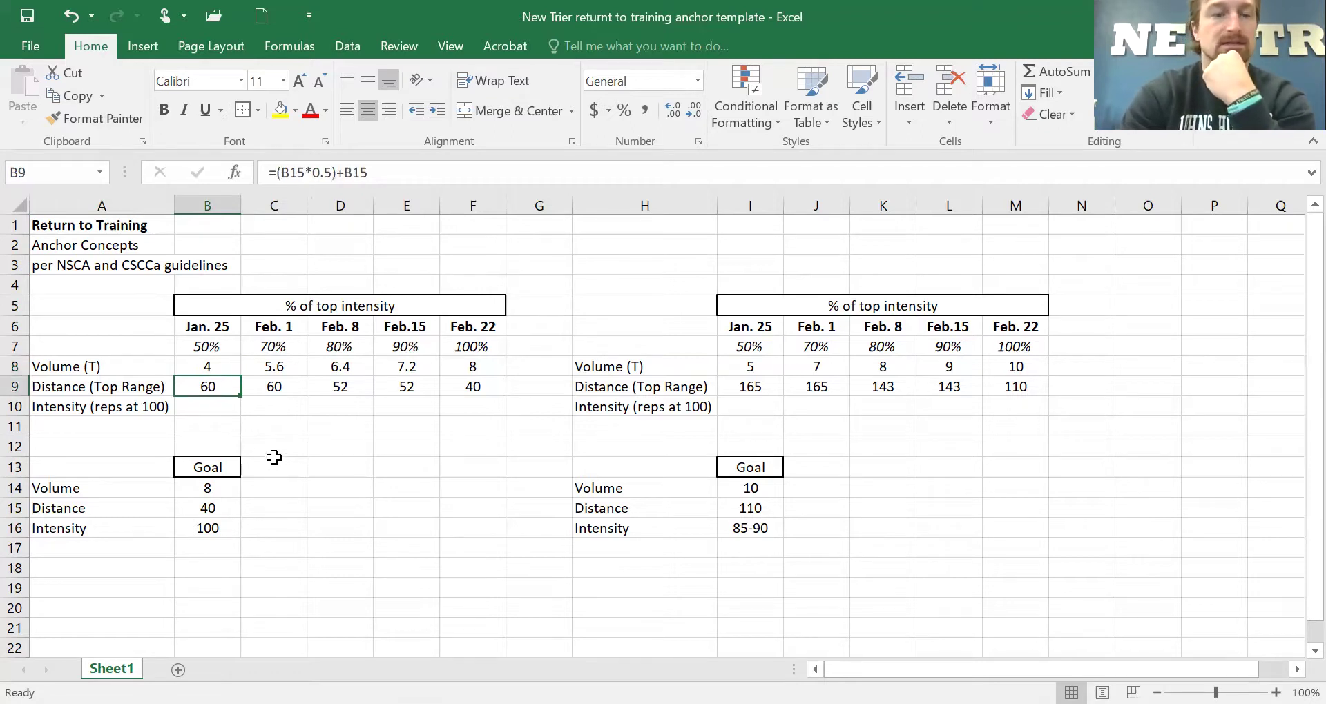
pyautogui.click(200, 406)
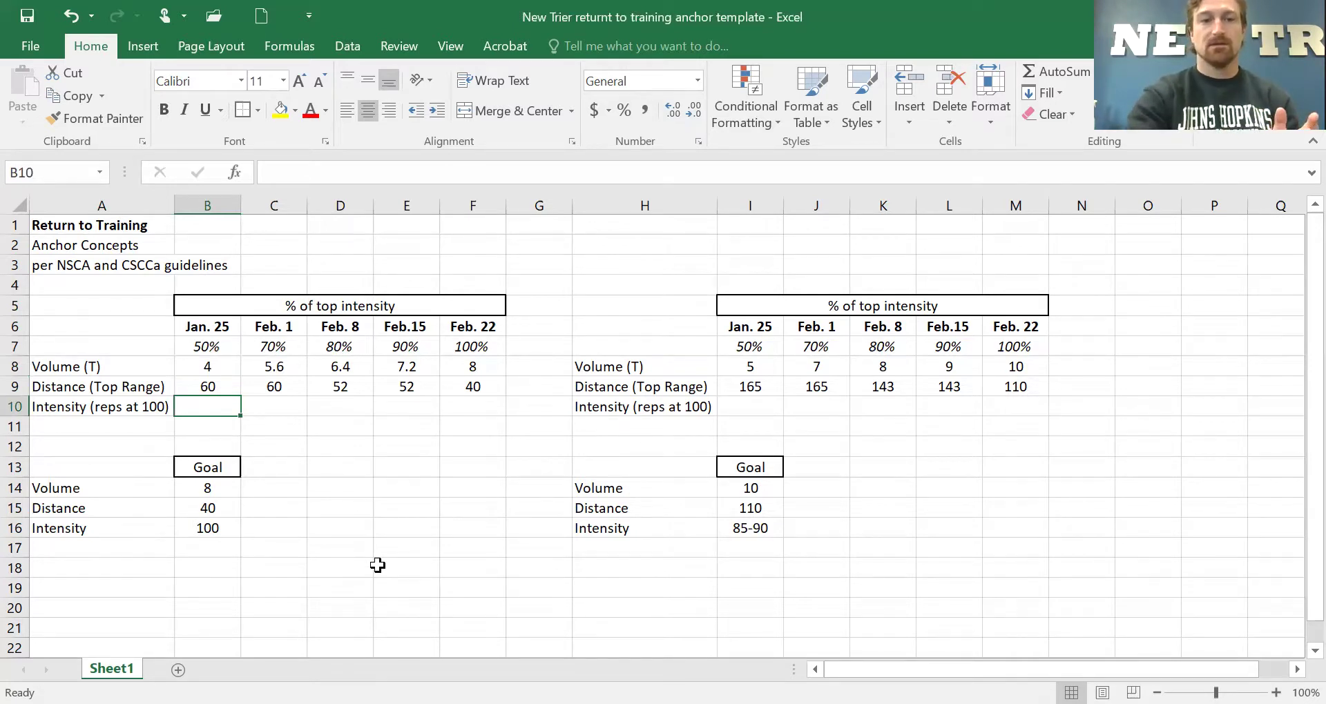
pyautogui.click(207, 530)
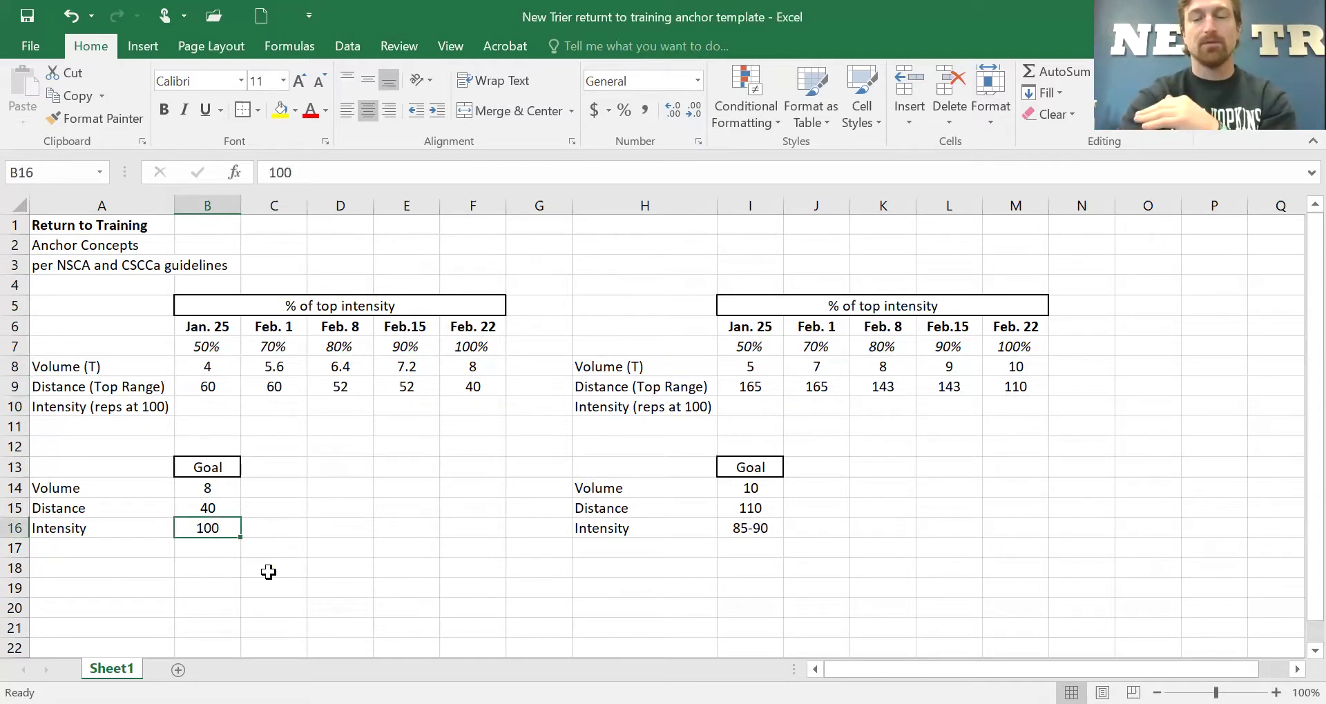
pyautogui.click(217, 370)
pyautogui.click(209, 388)
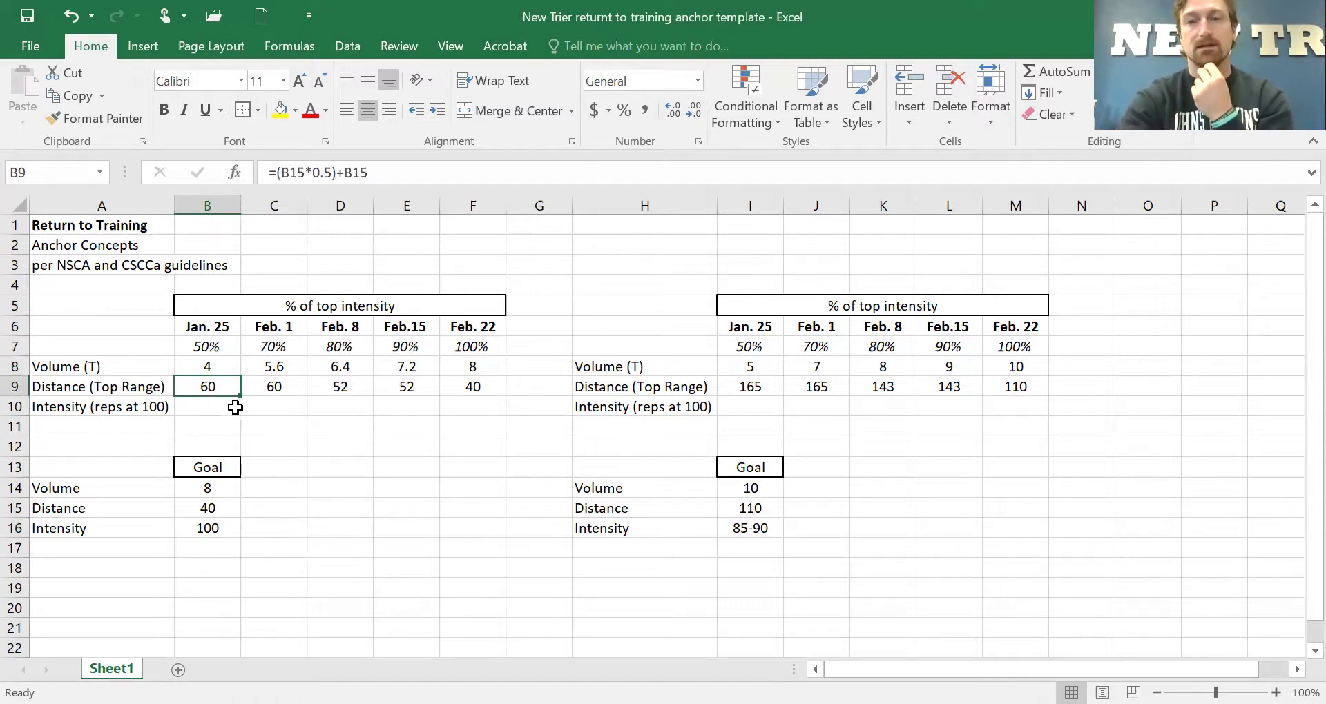
pyautogui.click(227, 530)
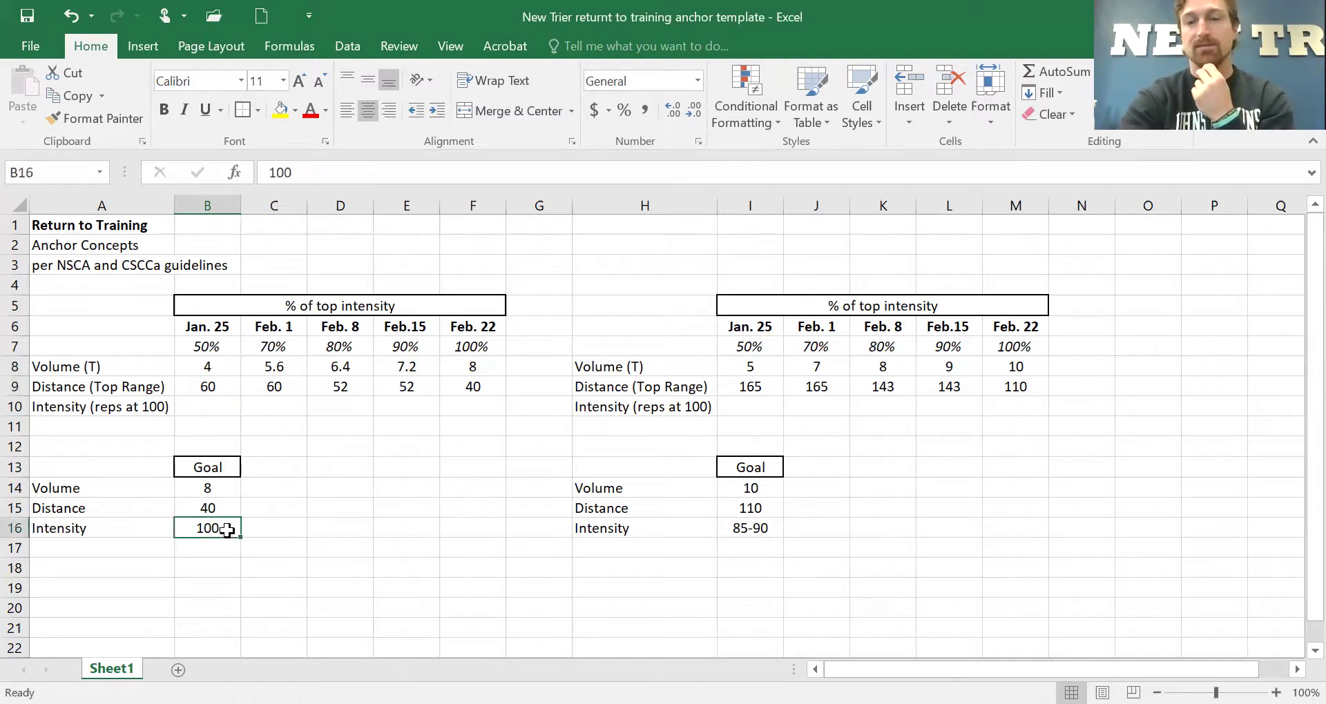
# Enter 4 as the Jan. 25 intensity reps in the first table.
pyautogui.click(208, 407)
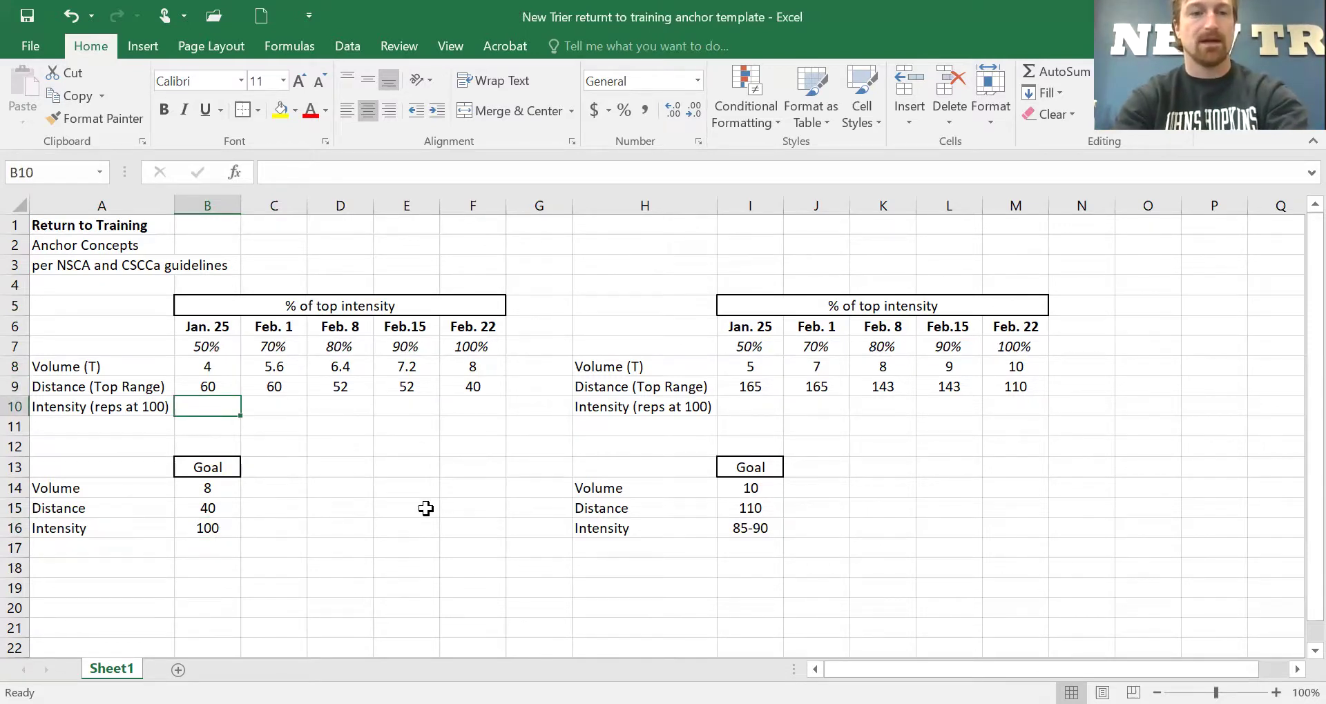
pyautogui.write('4')
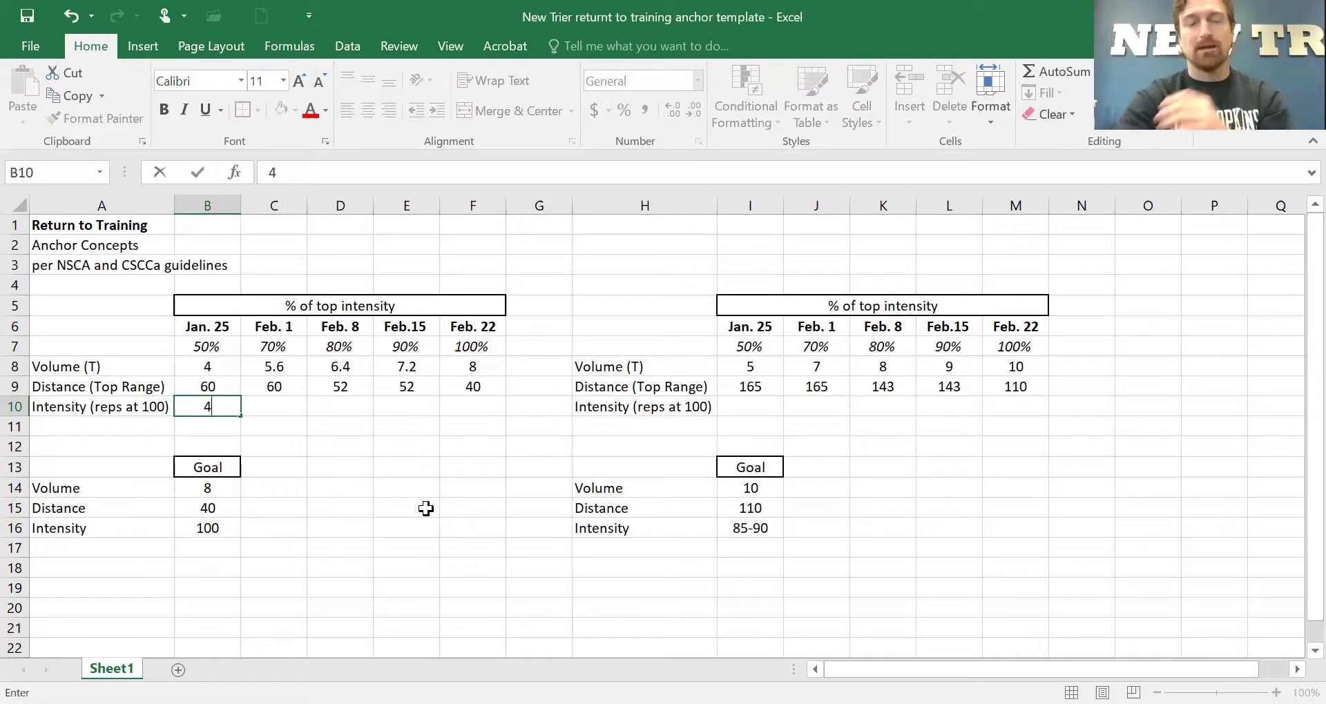
pyautogui.click(423, 508)
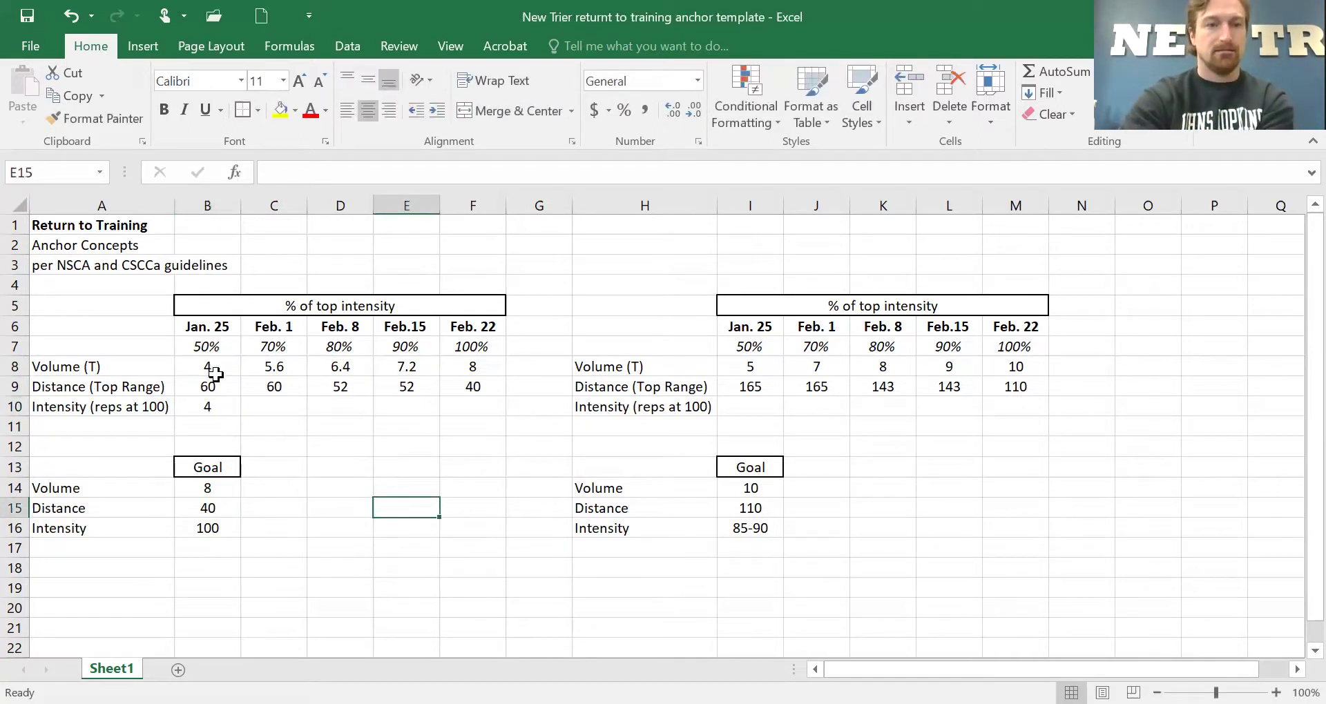
pyautogui.click(362, 584)
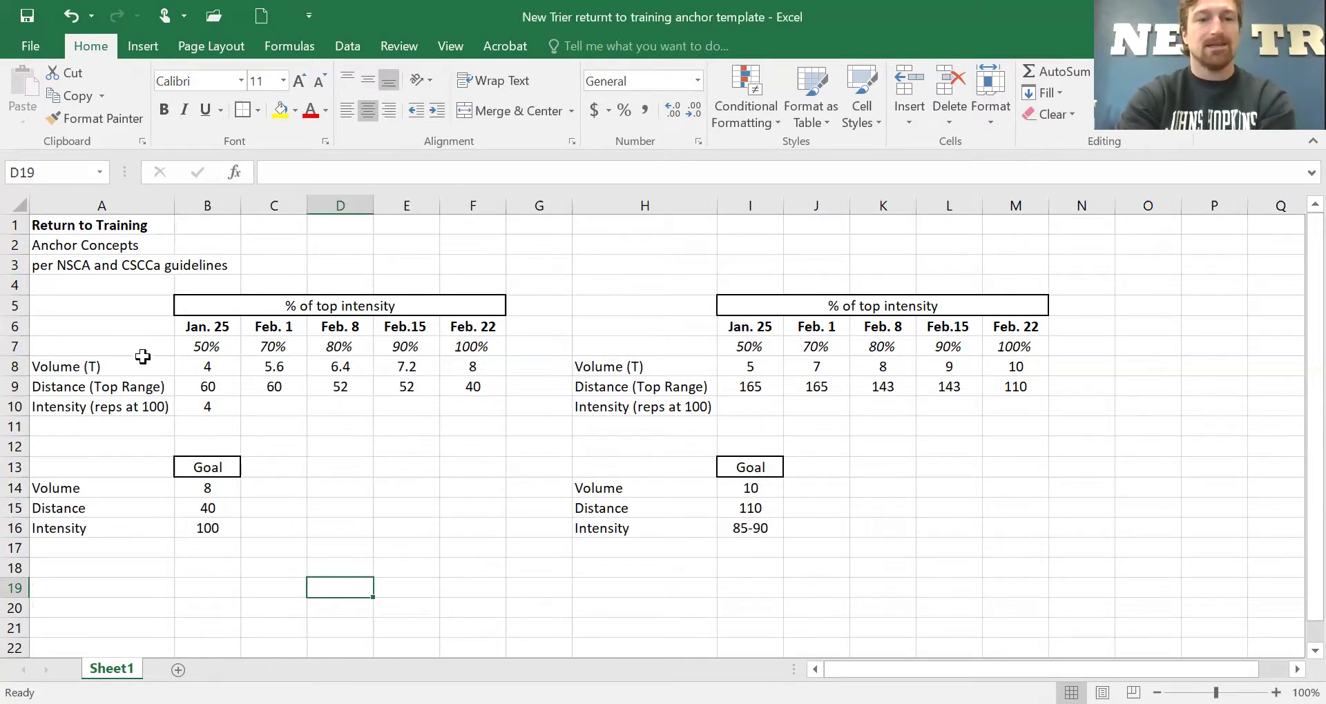
# Check the Feb. 1 volume and distance in the first table and enter 5 as that week's intensity reps.
pyautogui.click(263, 362)
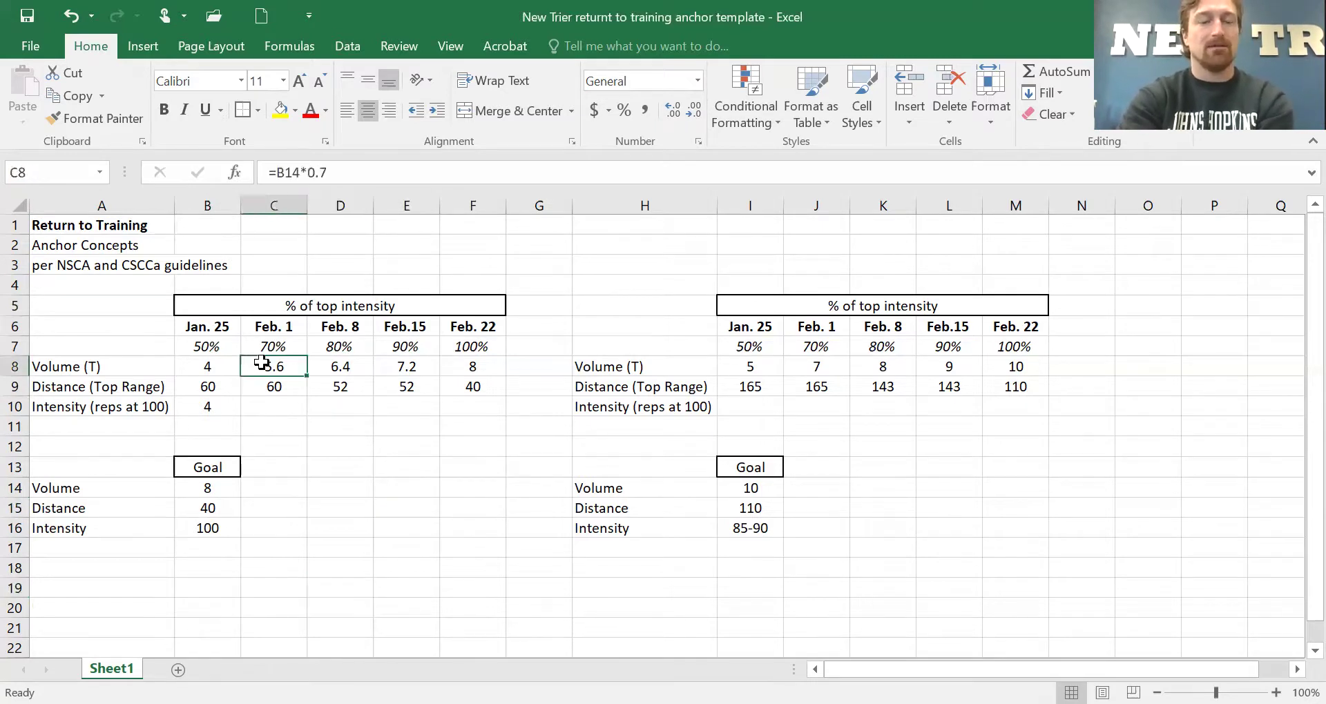
pyautogui.click(212, 412)
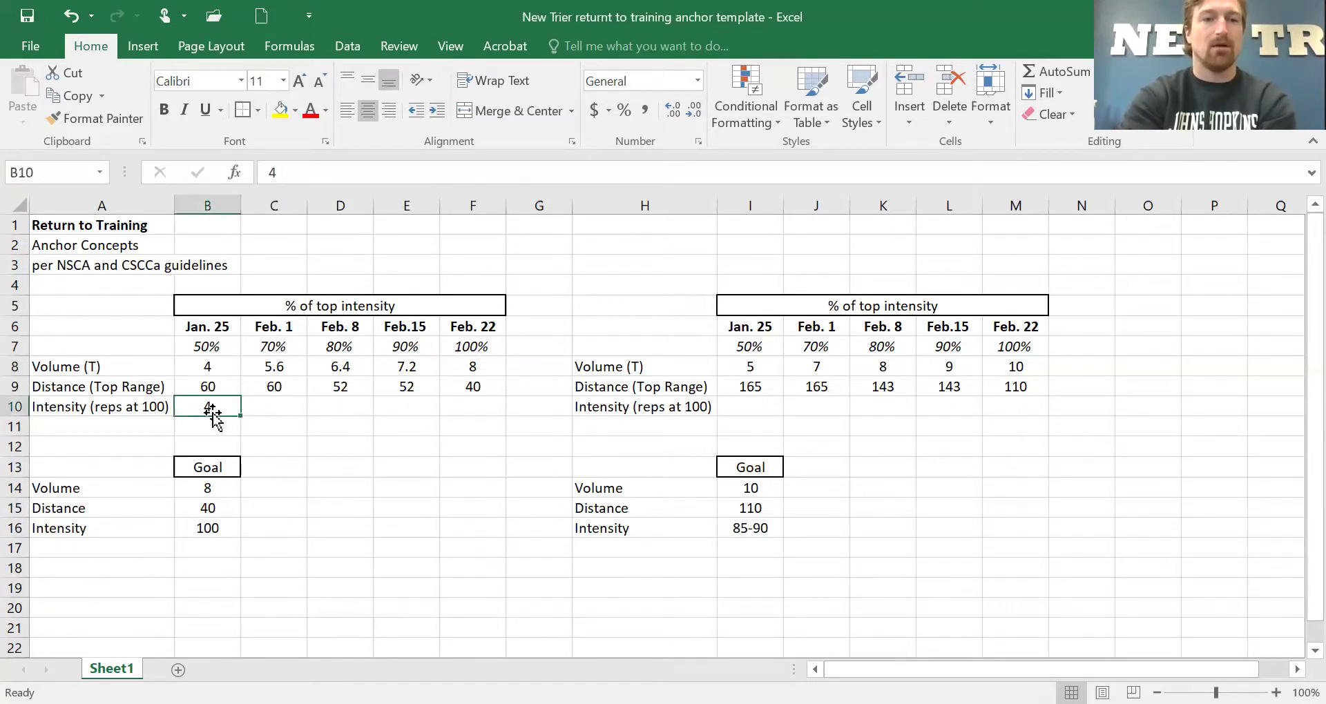
pyautogui.click(268, 371)
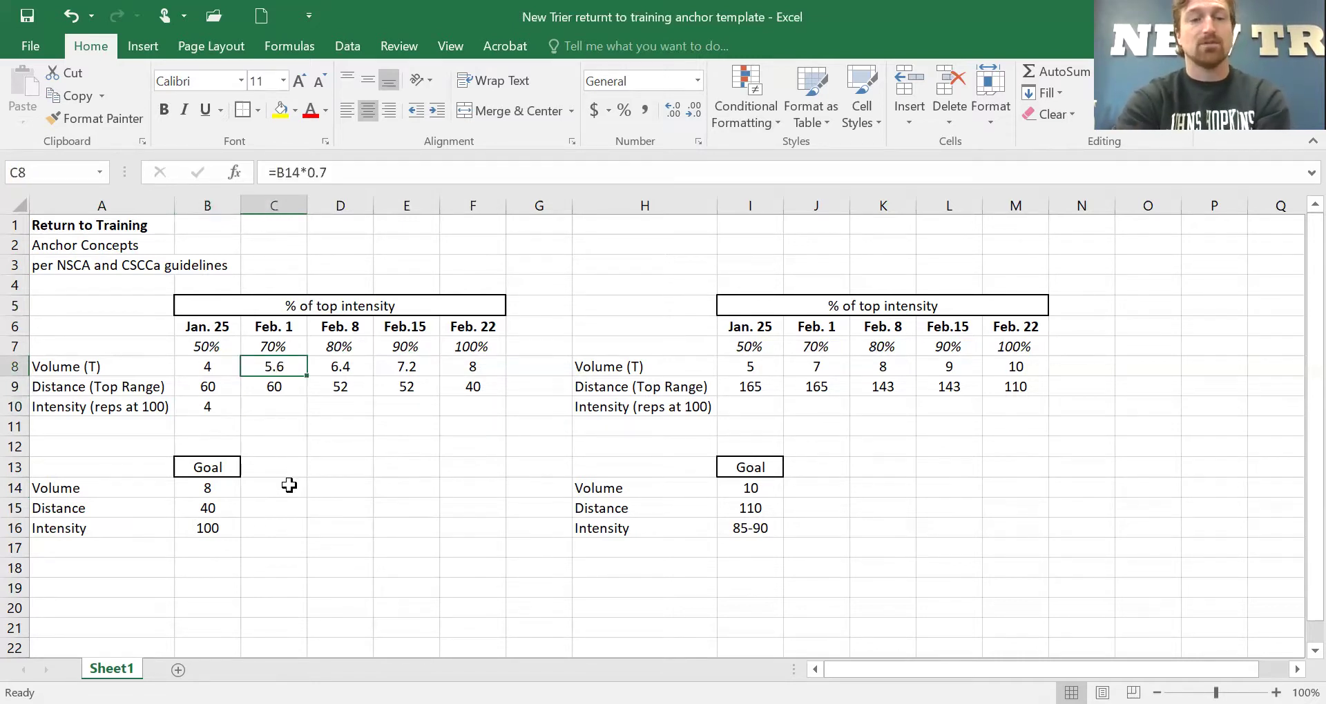
pyautogui.click(267, 389)
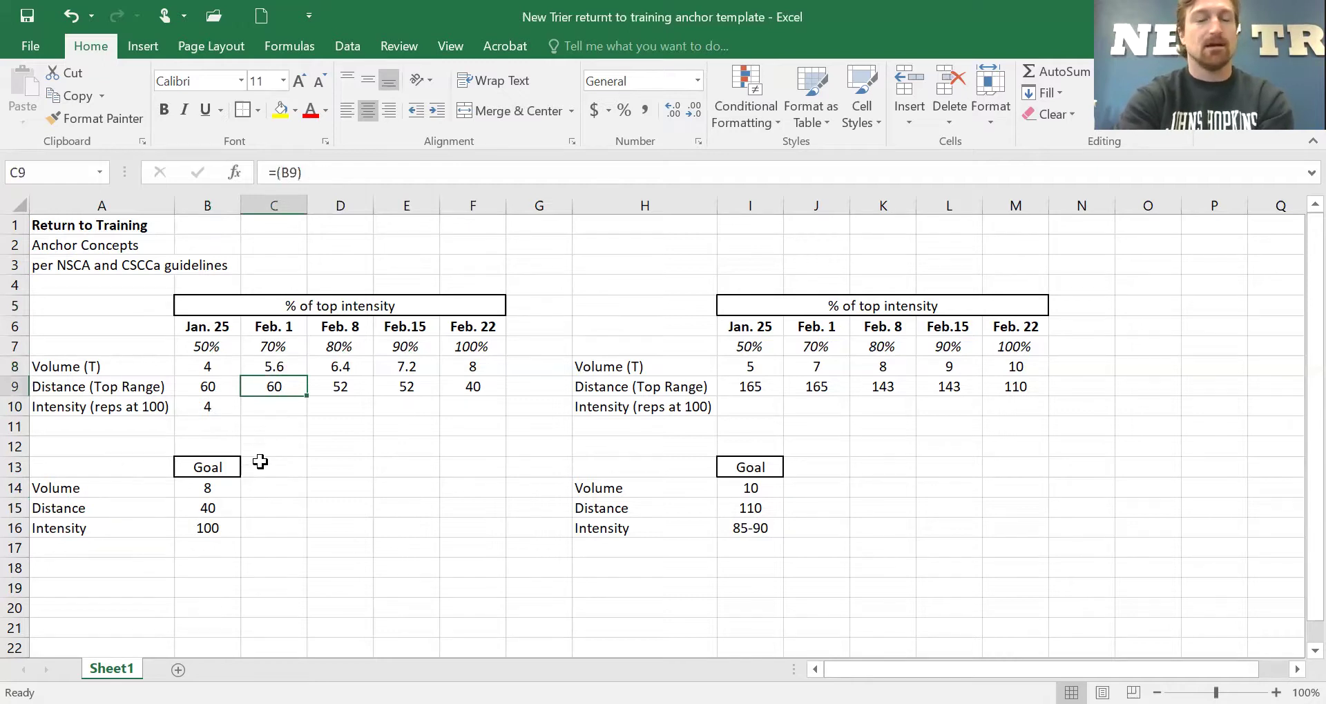
pyautogui.click(257, 411)
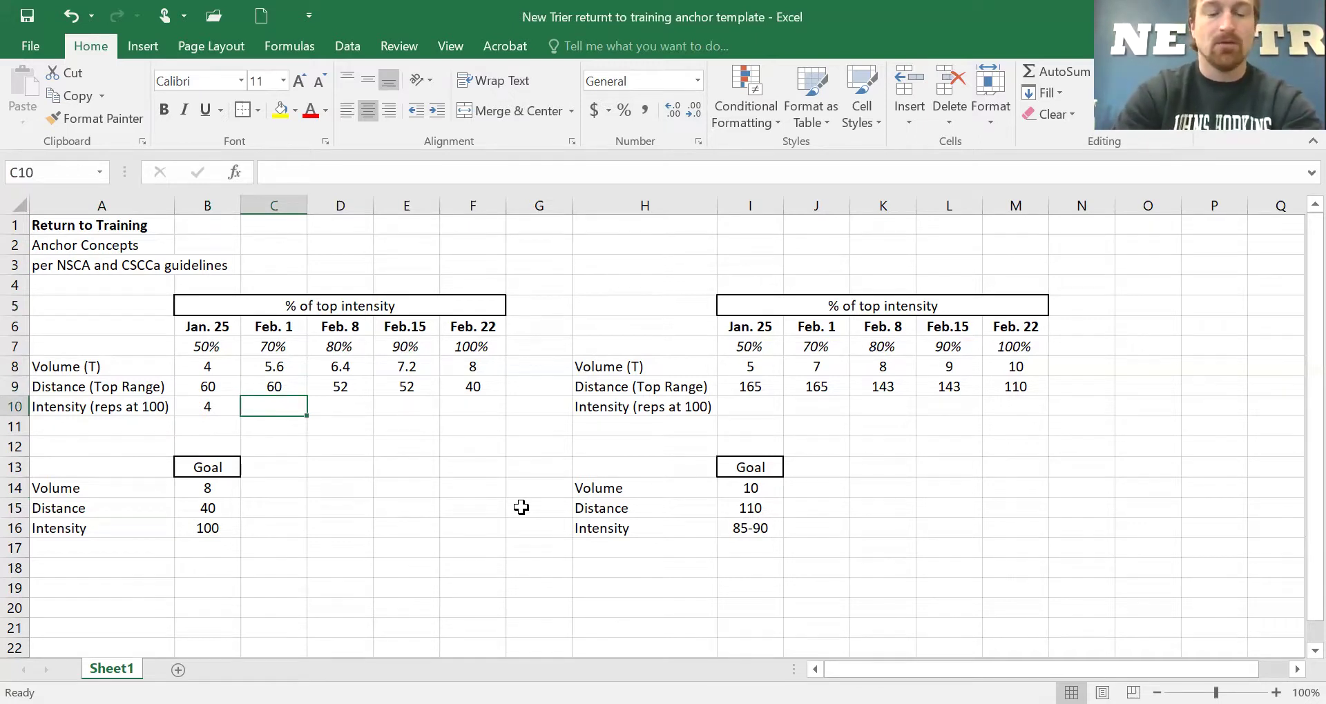
pyautogui.write('5')
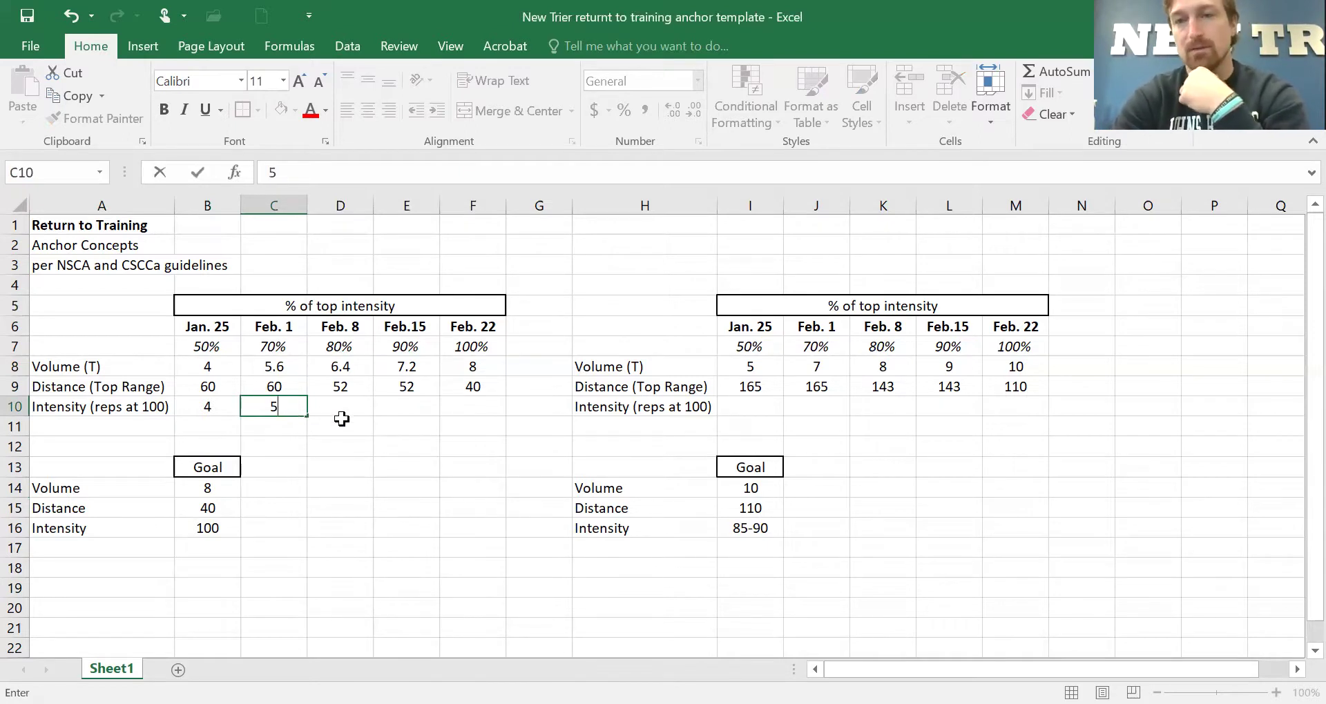
# Check the Feb. 8 volume in the first table and enter 6 as that week's intensity reps.
pyautogui.click(330, 360)
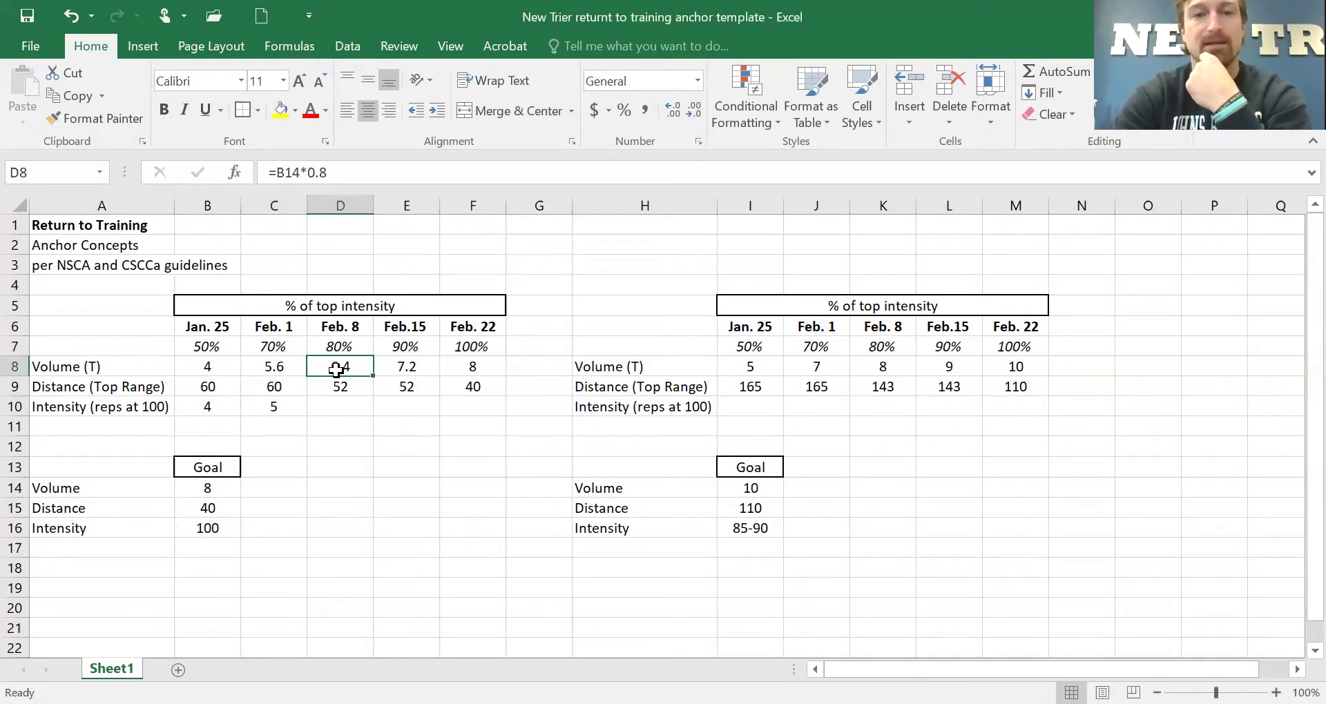
pyautogui.click(339, 405)
pyautogui.write('6')
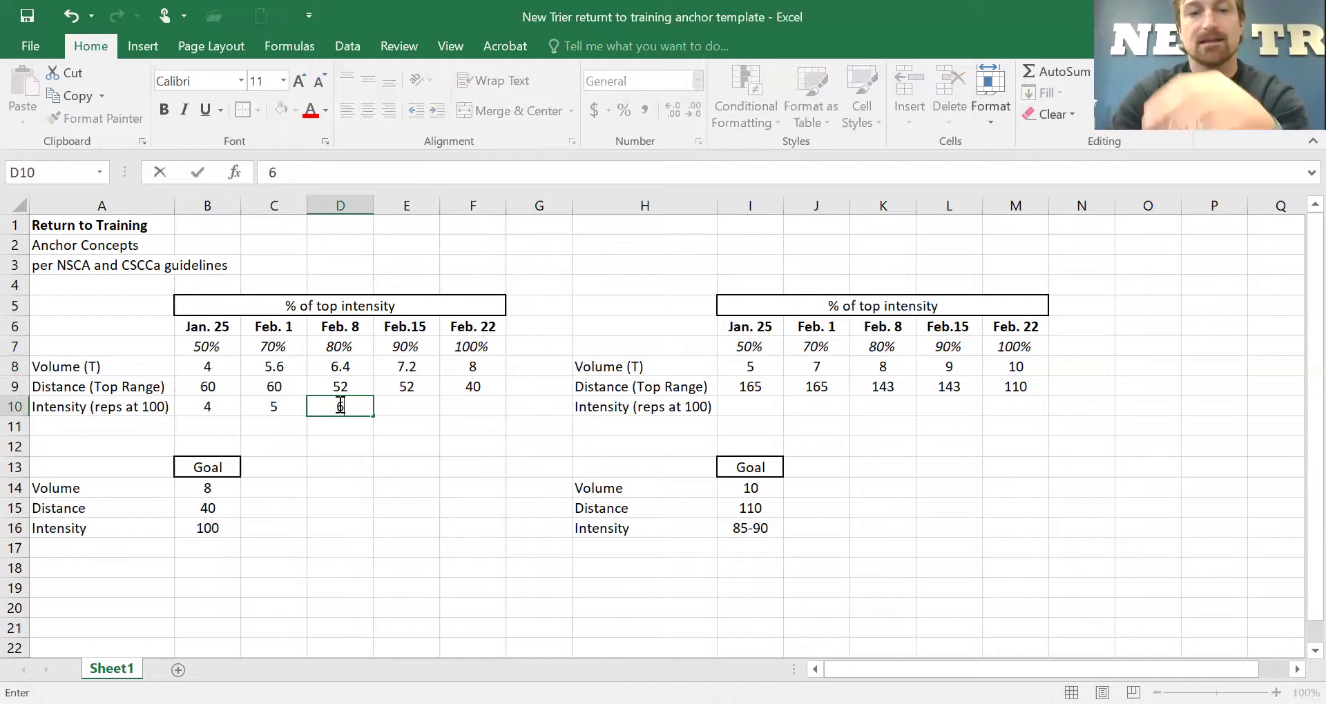
pyautogui.click(428, 462)
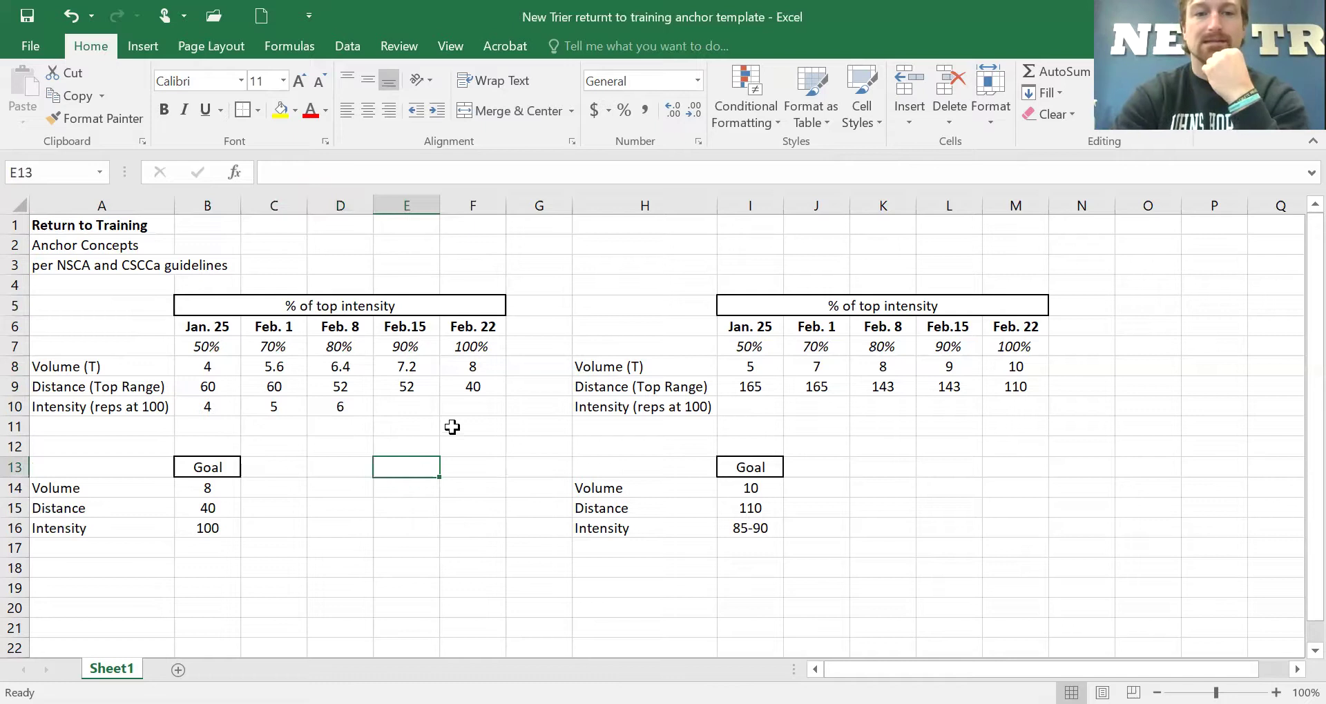
# Review the Feb. 22 volume and distance and the intensity reps across all weeks of the first table.
pyautogui.click(461, 369)
pyautogui.moveTo(459, 376); pyautogui.dragTo(458, 384)
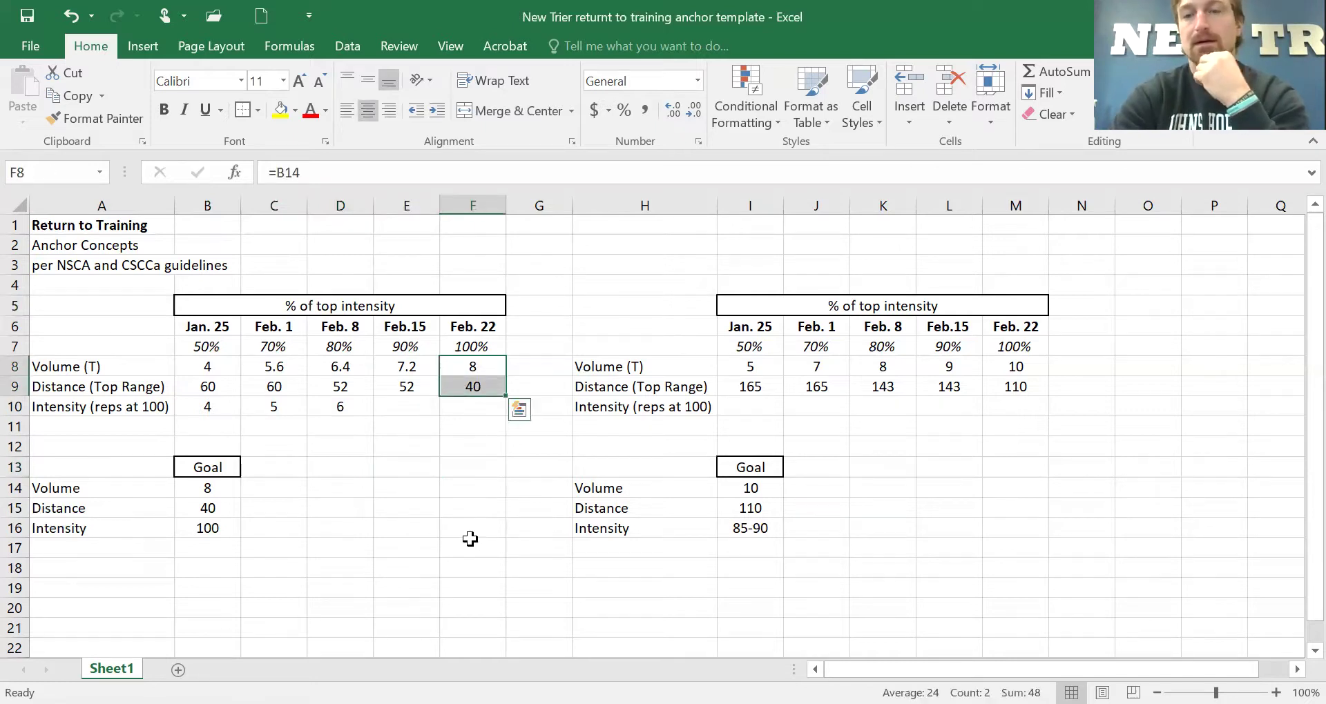
pyautogui.click(468, 495)
pyautogui.click(467, 503)
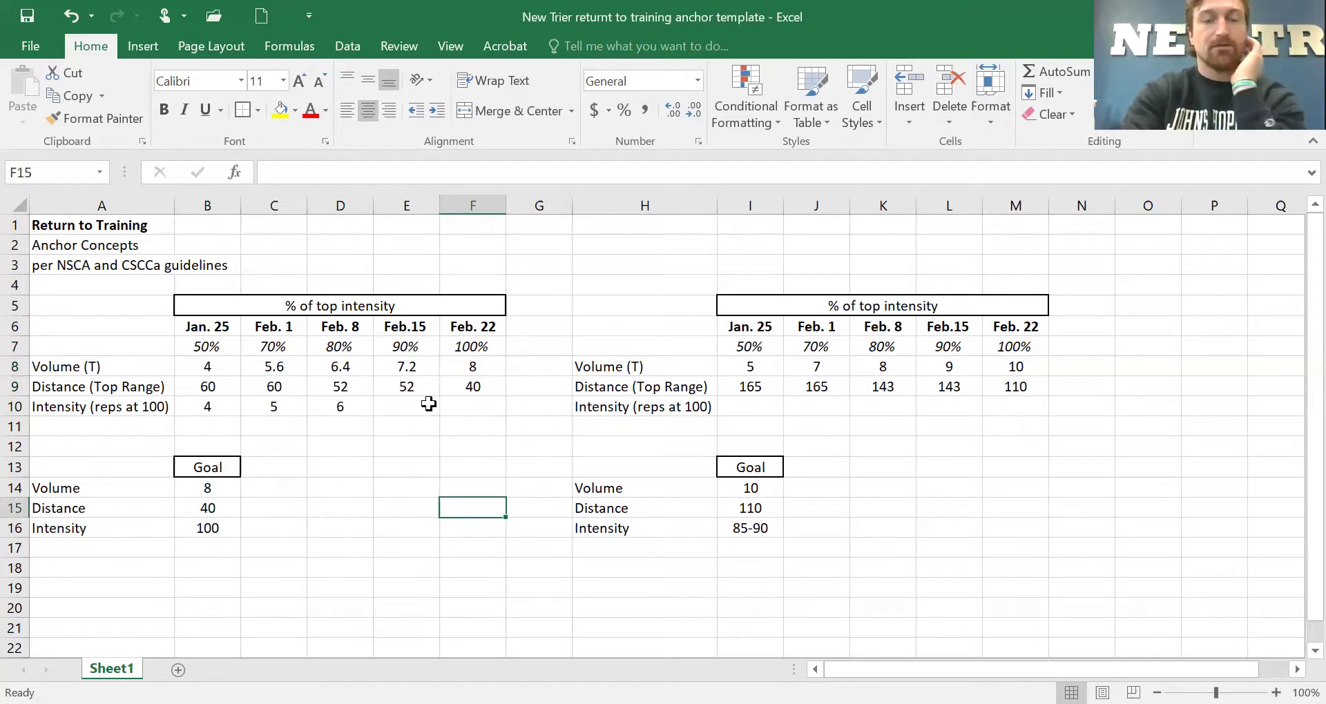
pyautogui.click(269, 413)
pyautogui.click(340, 405)
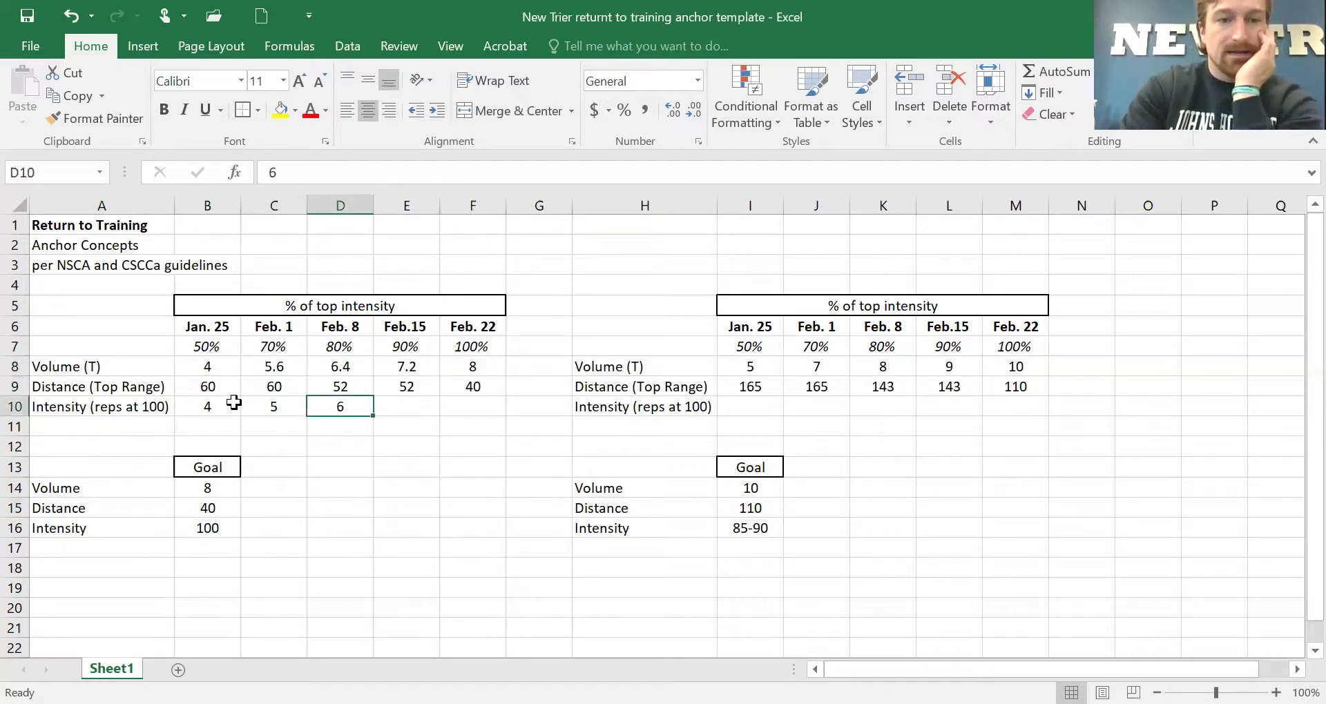
pyautogui.click(212, 406)
pyautogui.moveTo(212, 407); pyautogui.dragTo(449, 410)
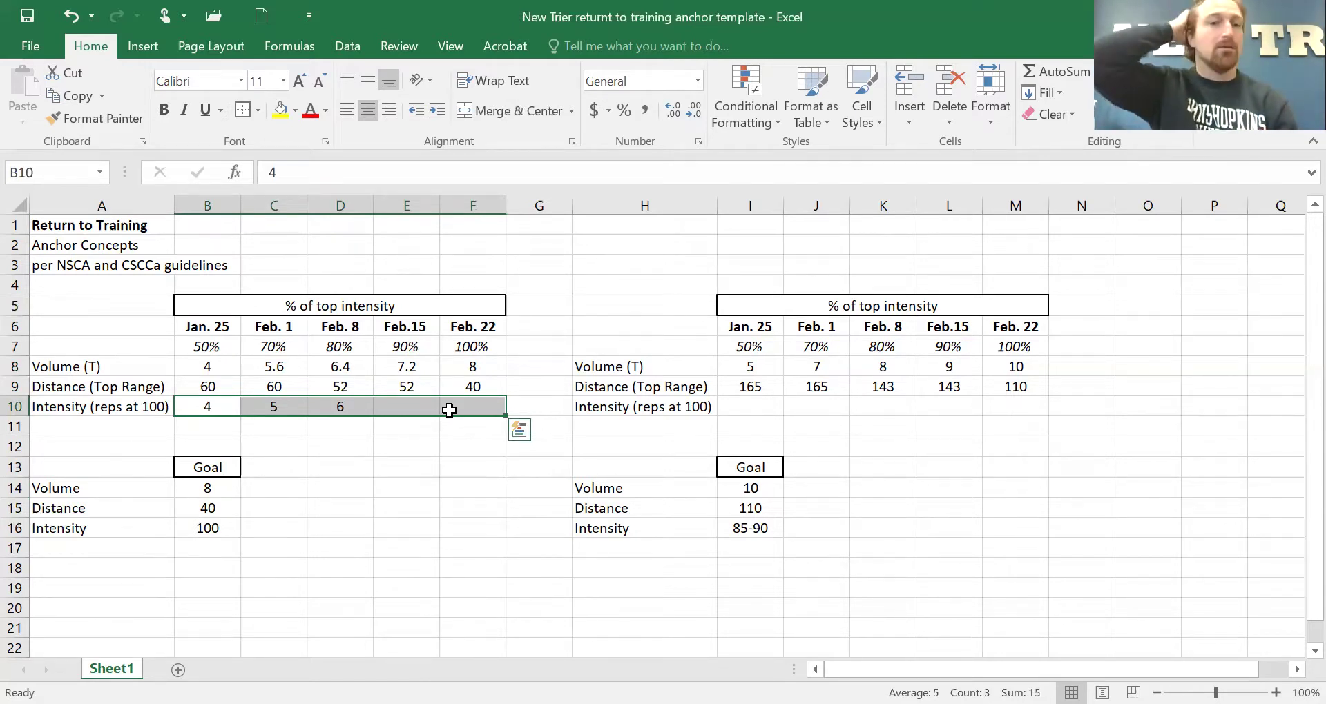
pyautogui.click(274, 408)
pyautogui.click(320, 410)
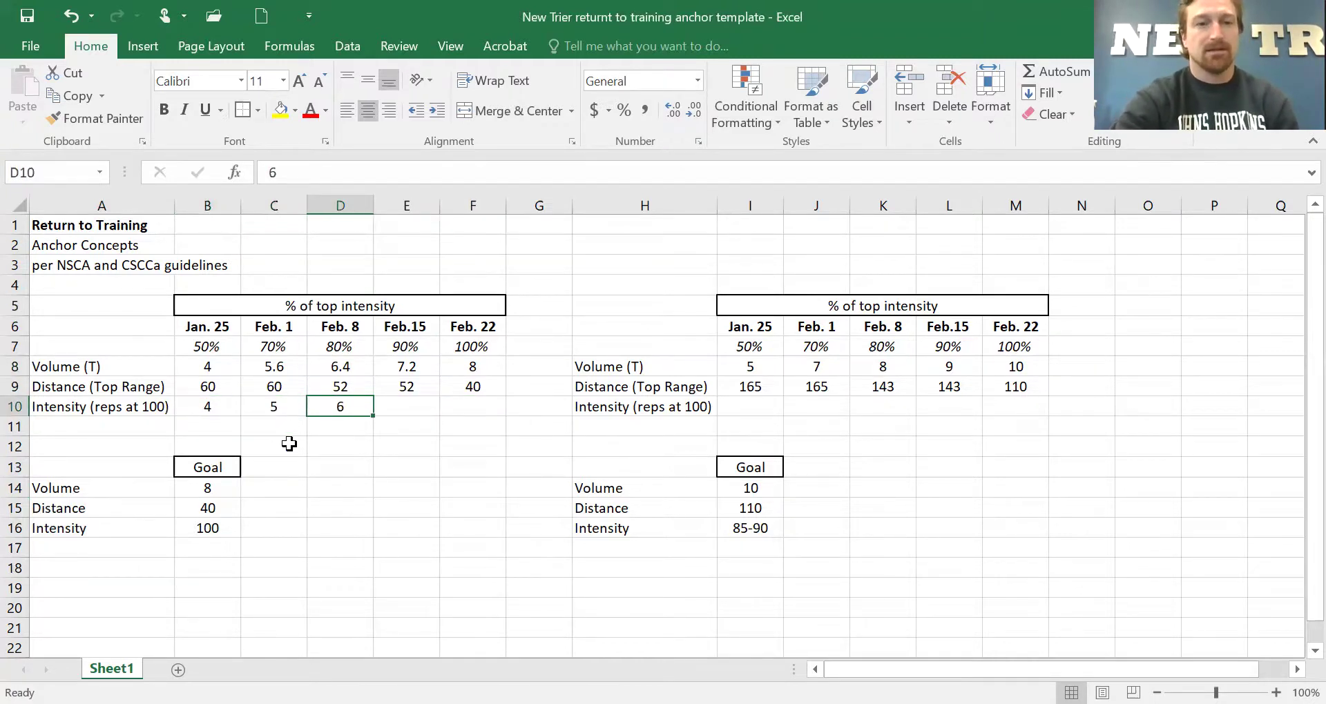
# Review the Feb. 1 volume, distance and intensity in the first table and select the whole second training table with its goals.
pyautogui.click(284, 409)
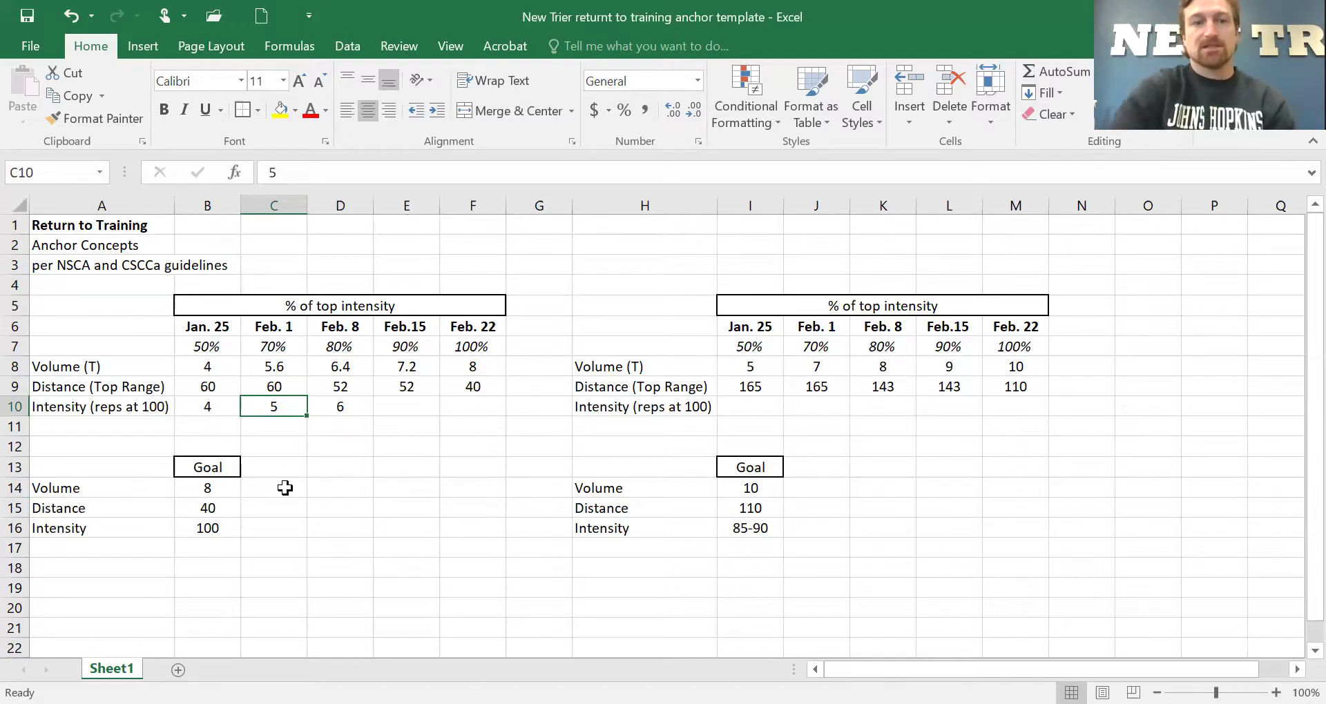
pyautogui.click(260, 367)
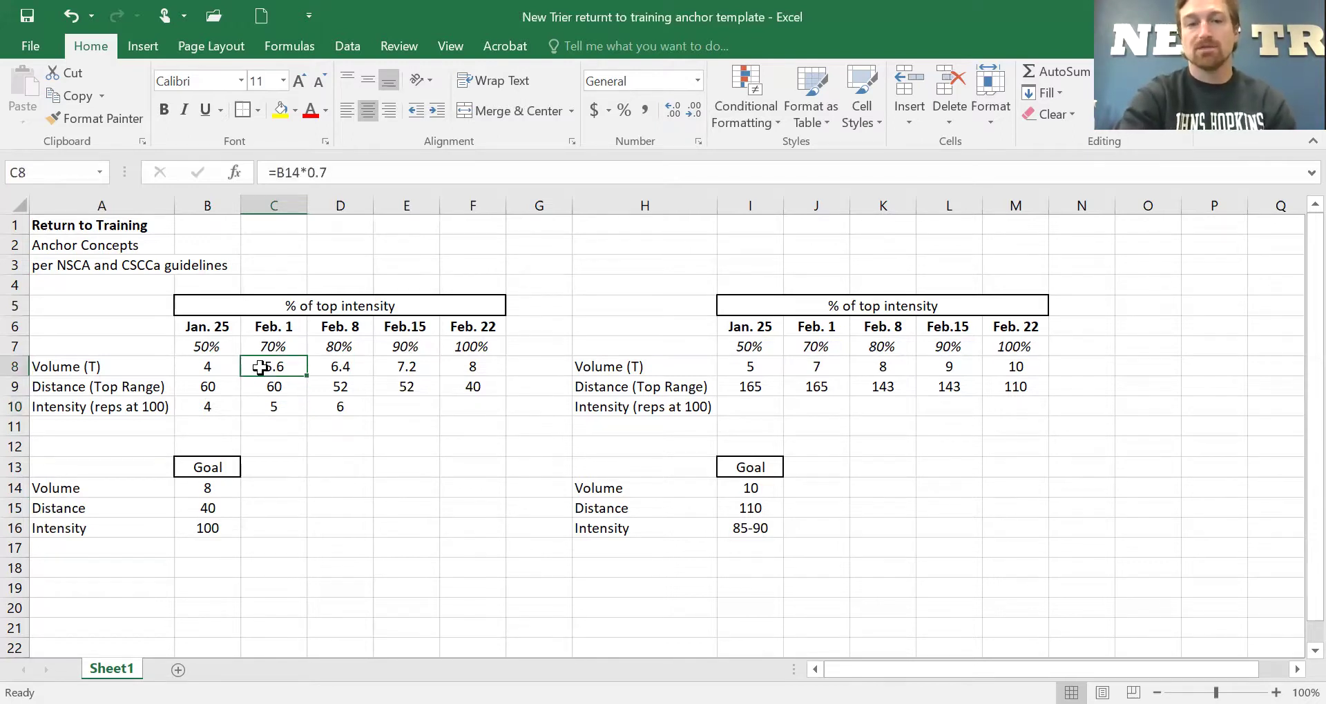
pyautogui.click(257, 388)
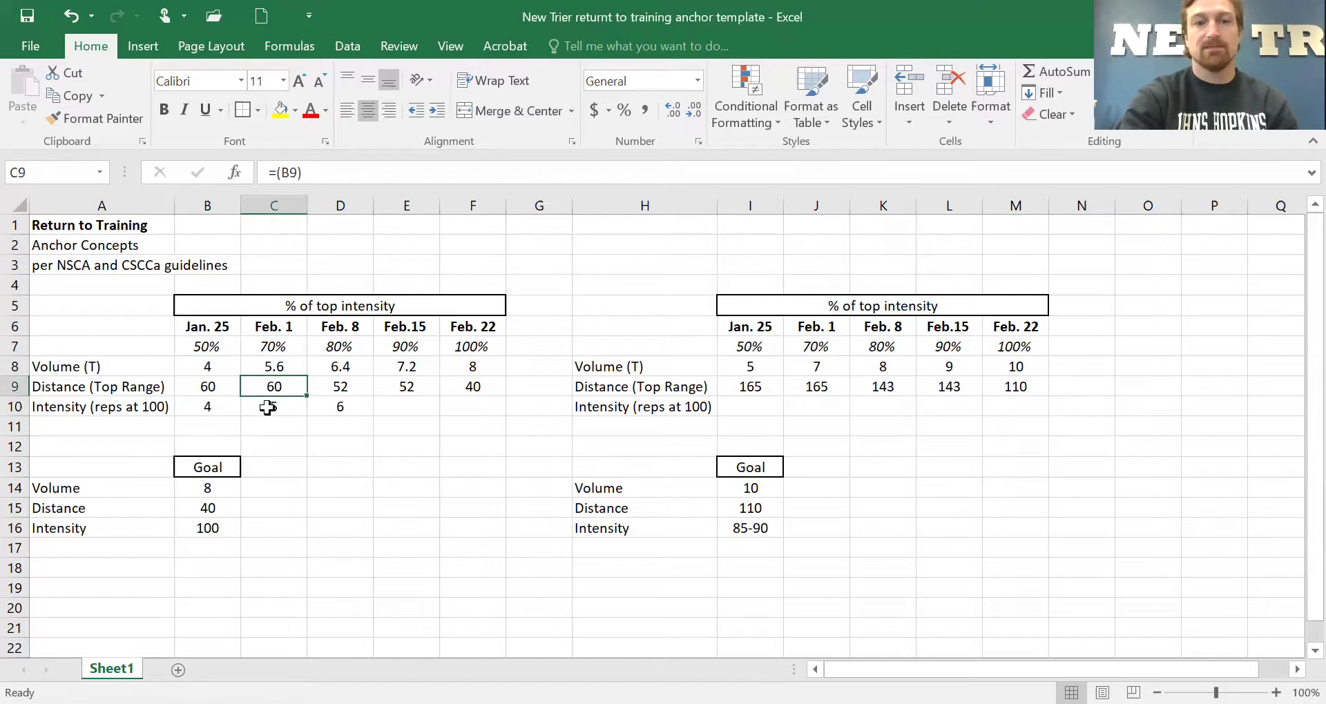
pyautogui.click(267, 407)
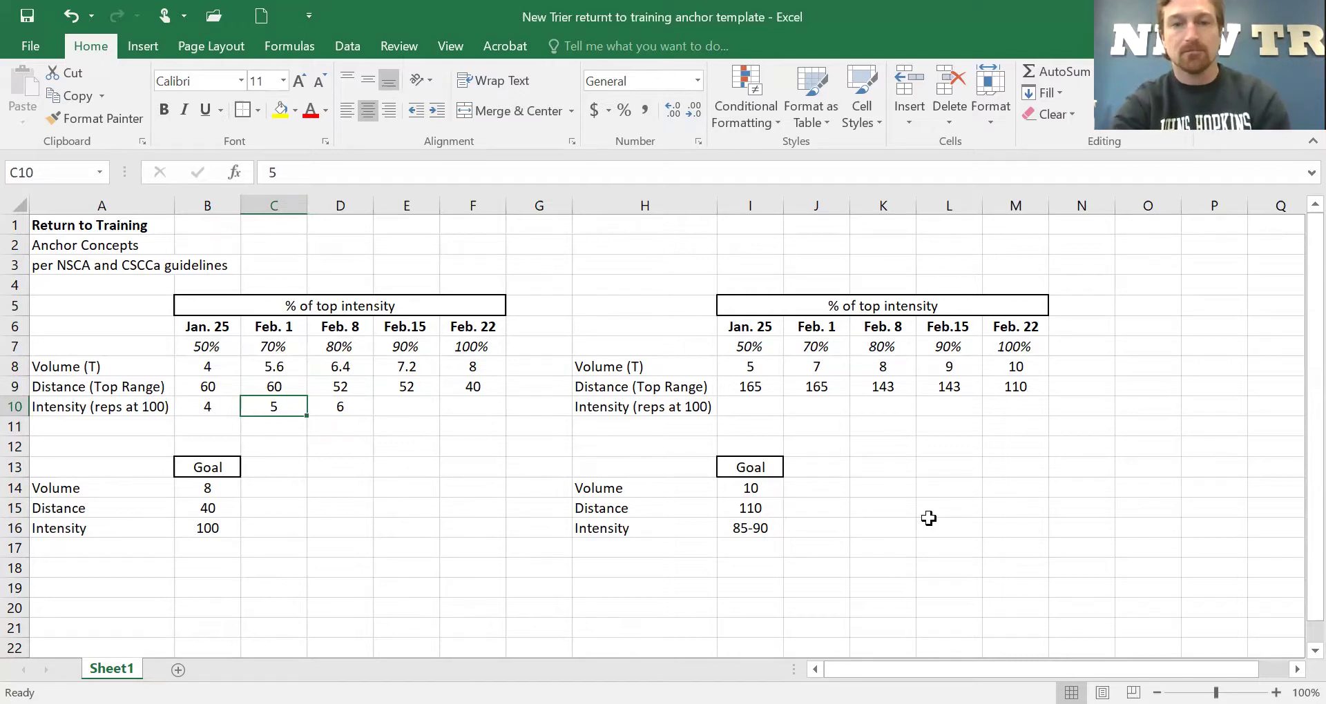
pyautogui.moveTo(615, 308); pyautogui.dragTo(985, 532)
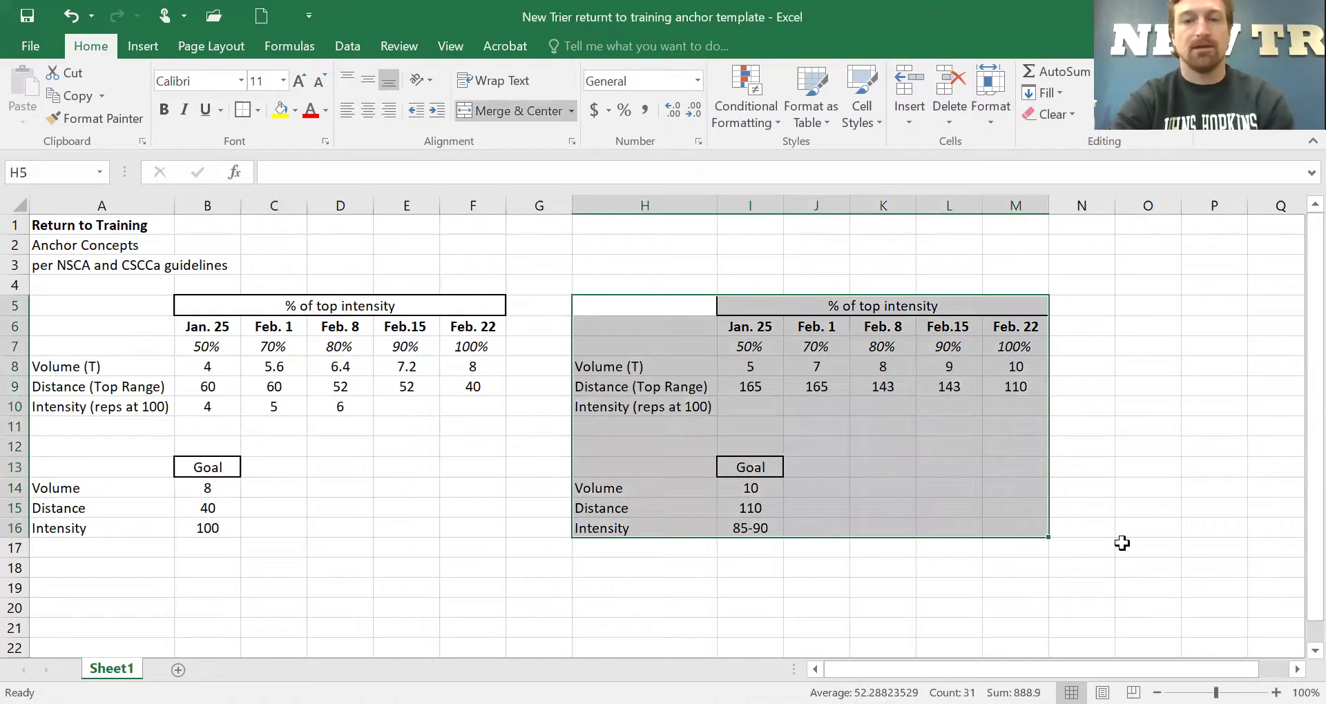
# Clear the volume, distance and intensity goals of the second training table.
pyautogui.click(1122, 542)
pyautogui.click(749, 489)
pyautogui.press('Delete')
pyautogui.press('Down')
pyautogui.press('Delete')
pyautogui.press('Down')
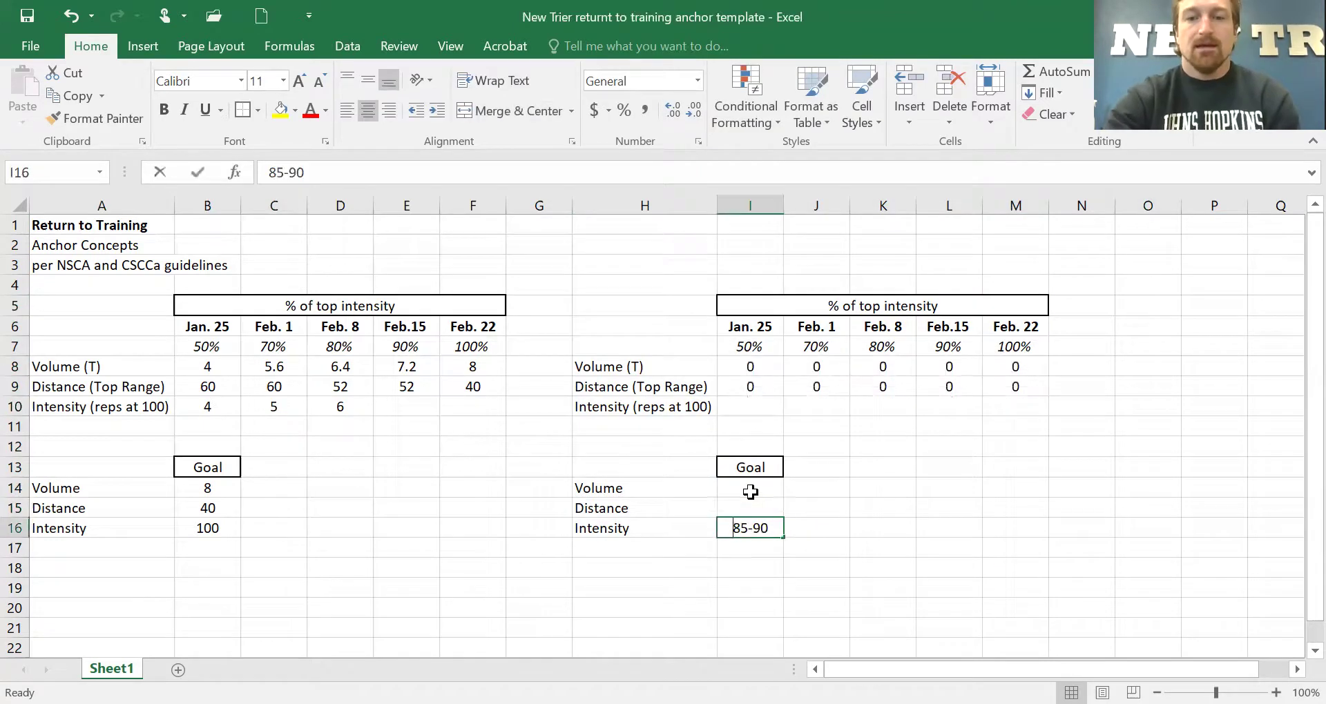
pyautogui.press('Delete')
# Set the second table's goals to 8 for volume, 110 for distance and 85-90 for intensity.
pyautogui.press('Up')
pyautogui.press('Up')
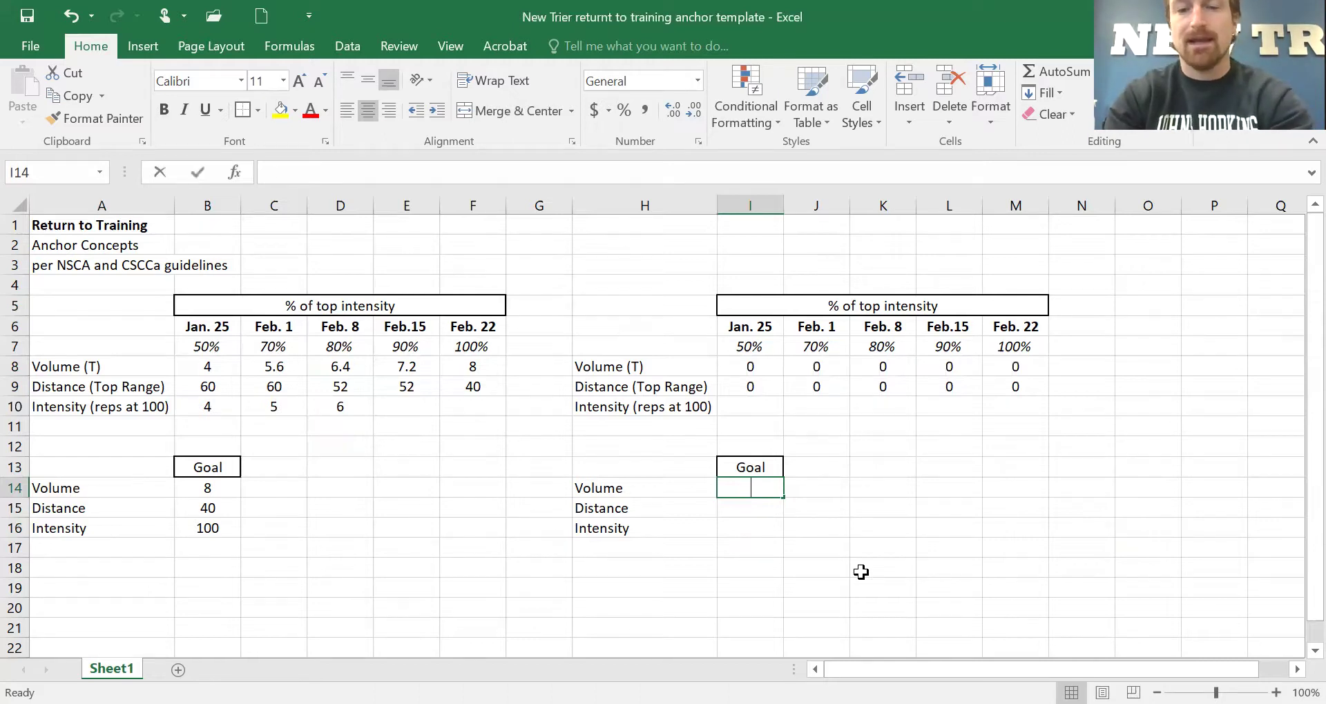
pyautogui.write('8')
pyautogui.click(766, 512)
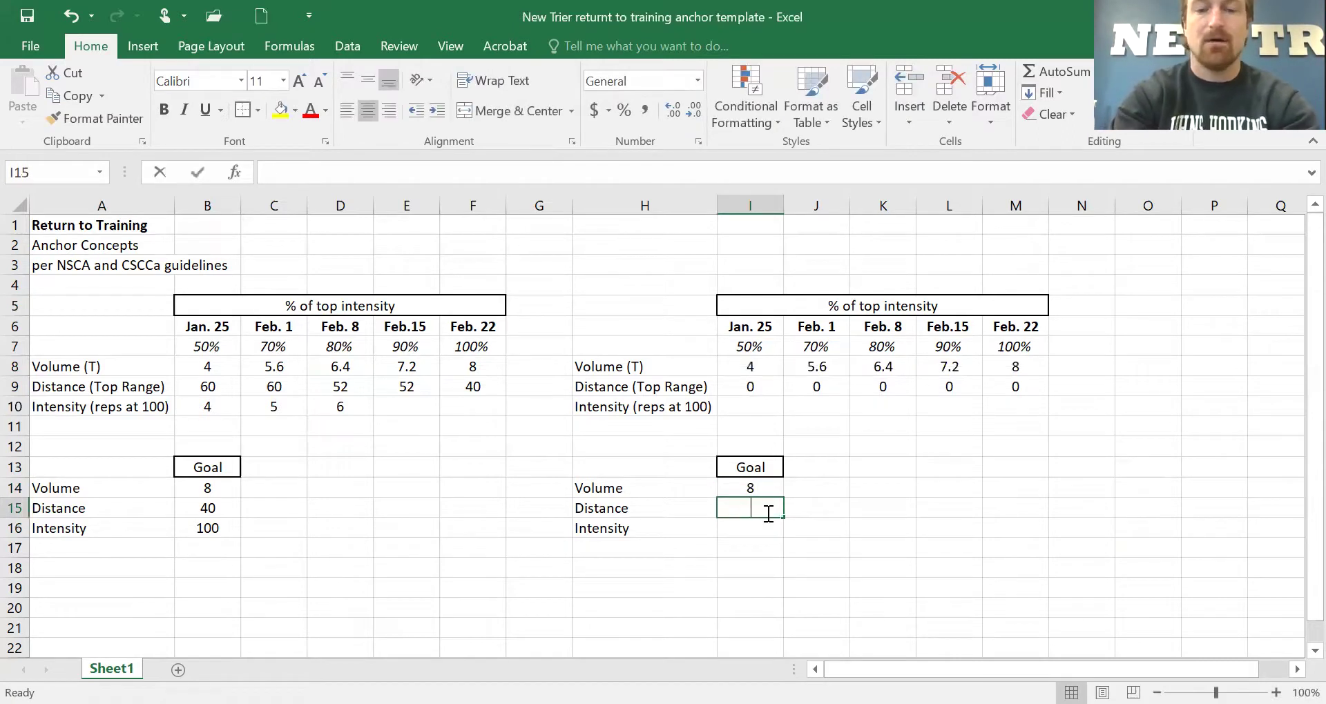
pyautogui.write('100')
pyautogui.press('BackSpace')
pyautogui.press('BackSpace')
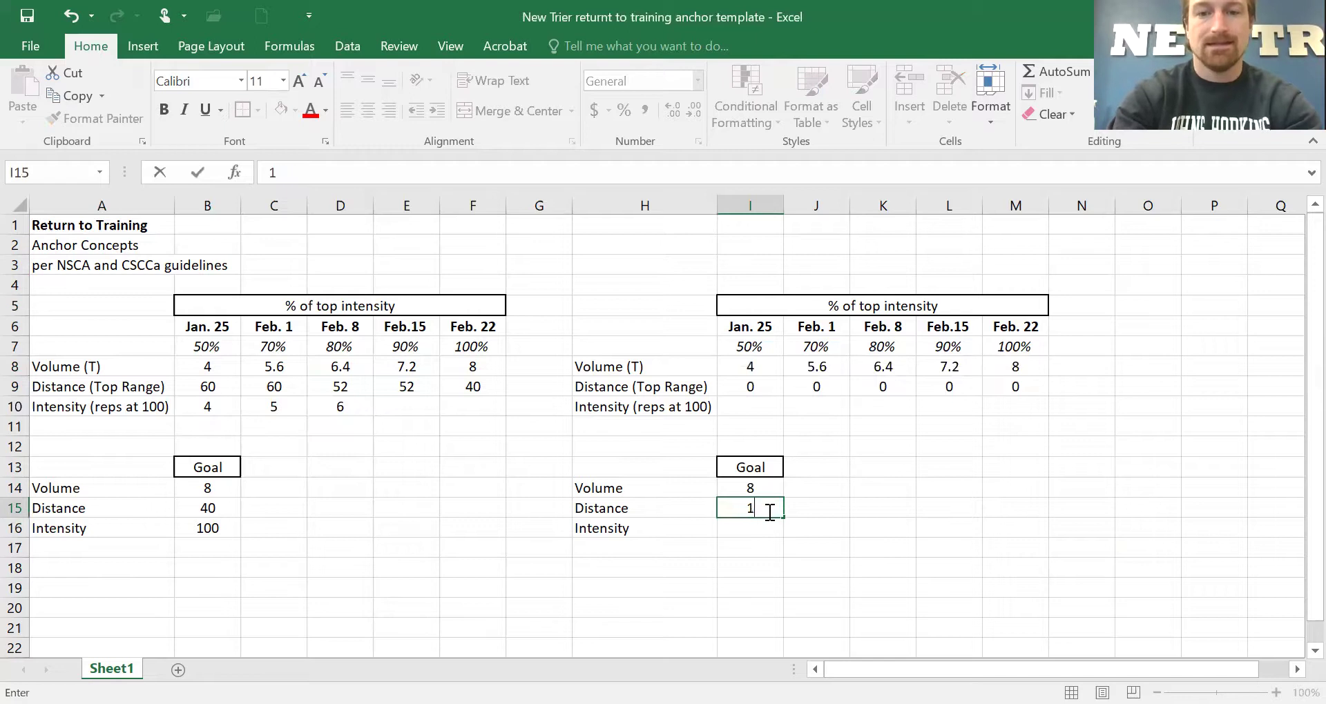
pyautogui.write('10')
pyautogui.press('Return')
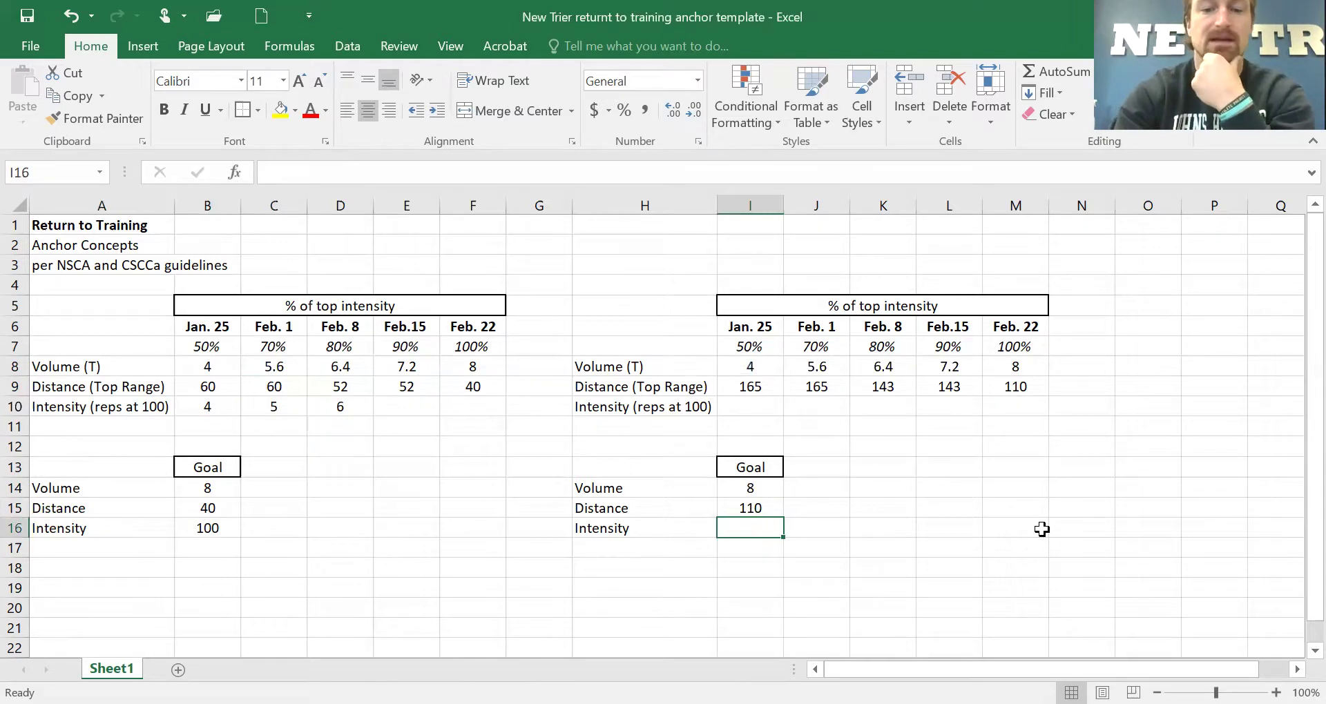
pyautogui.write('85-90')
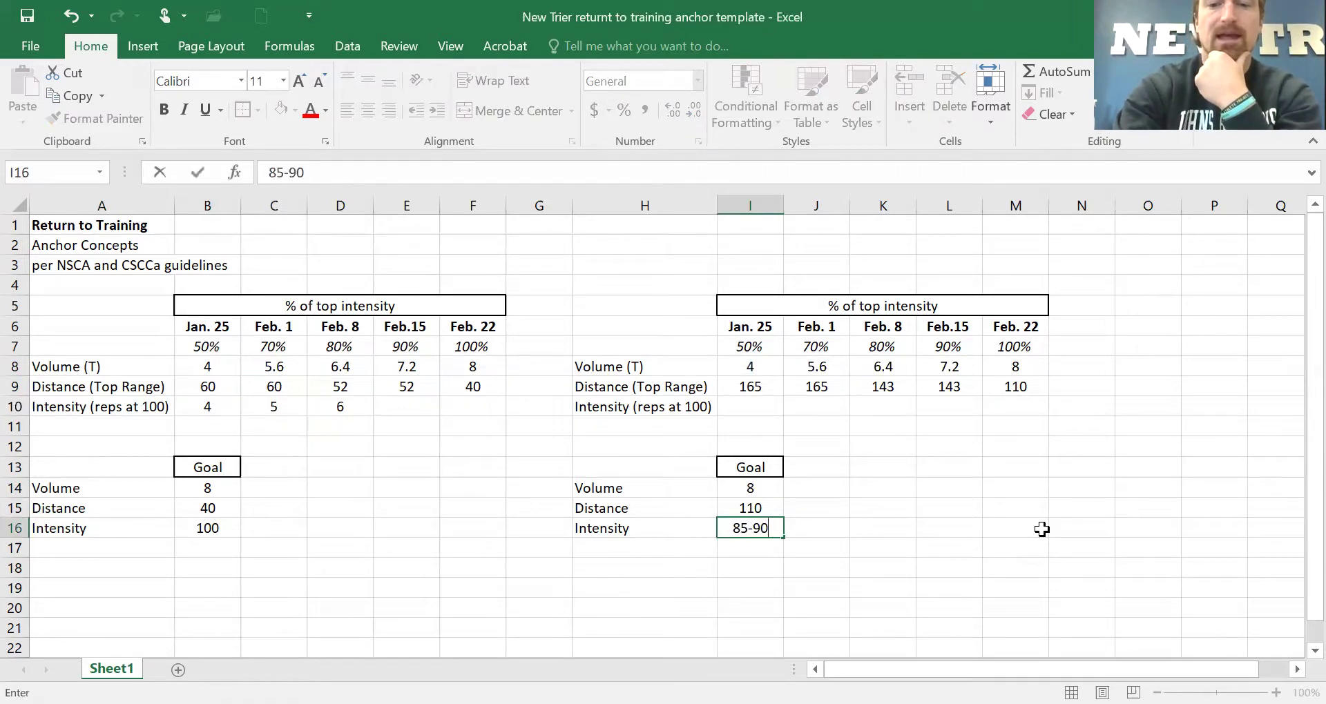
pyautogui.click(1041, 529)
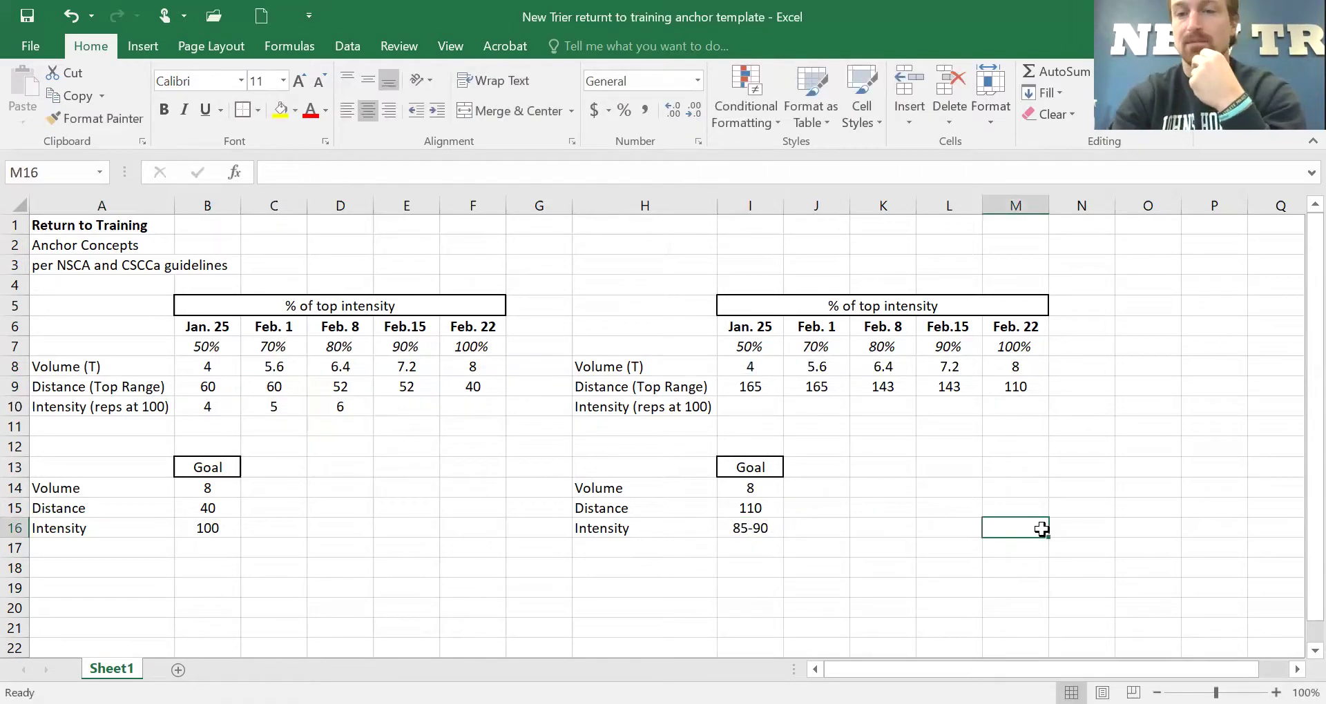
# Check the intensity goal and the Jan. 25 volume and distance in the second table, and enter 4 as that week's intensity reps.
pyautogui.click(768, 533)
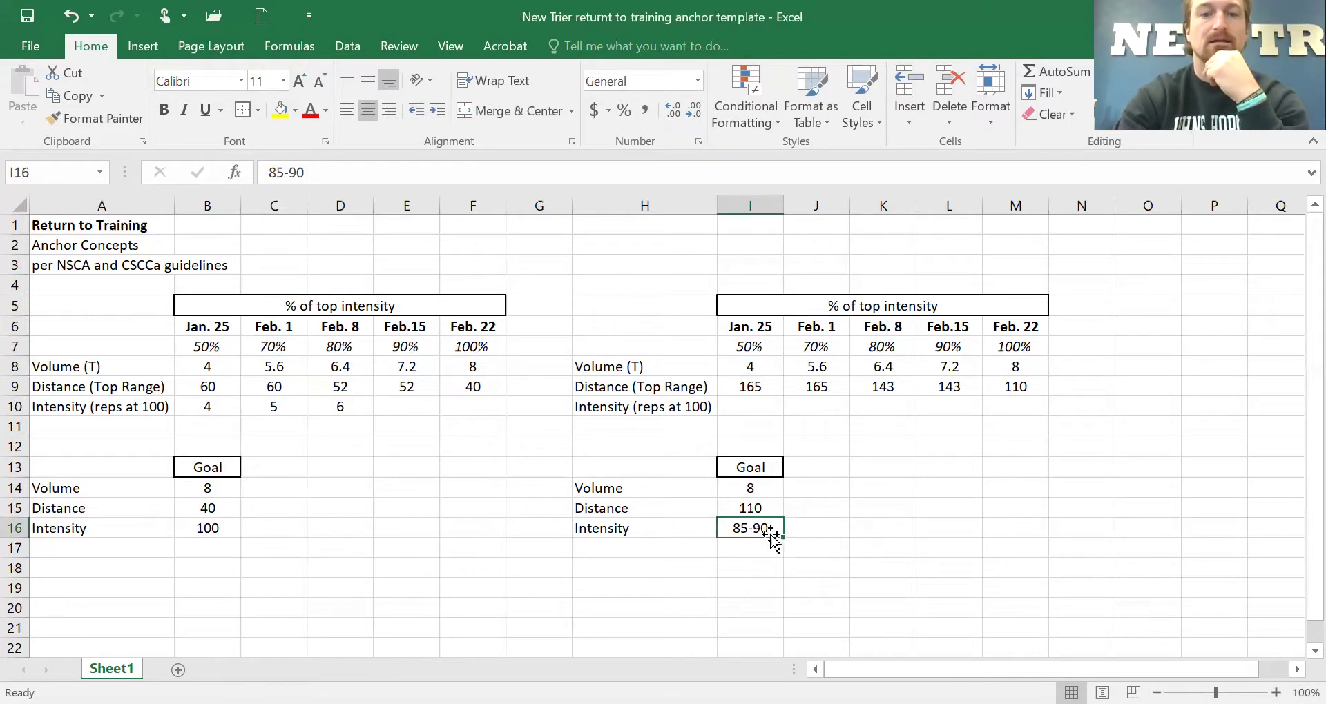
pyautogui.click(762, 364)
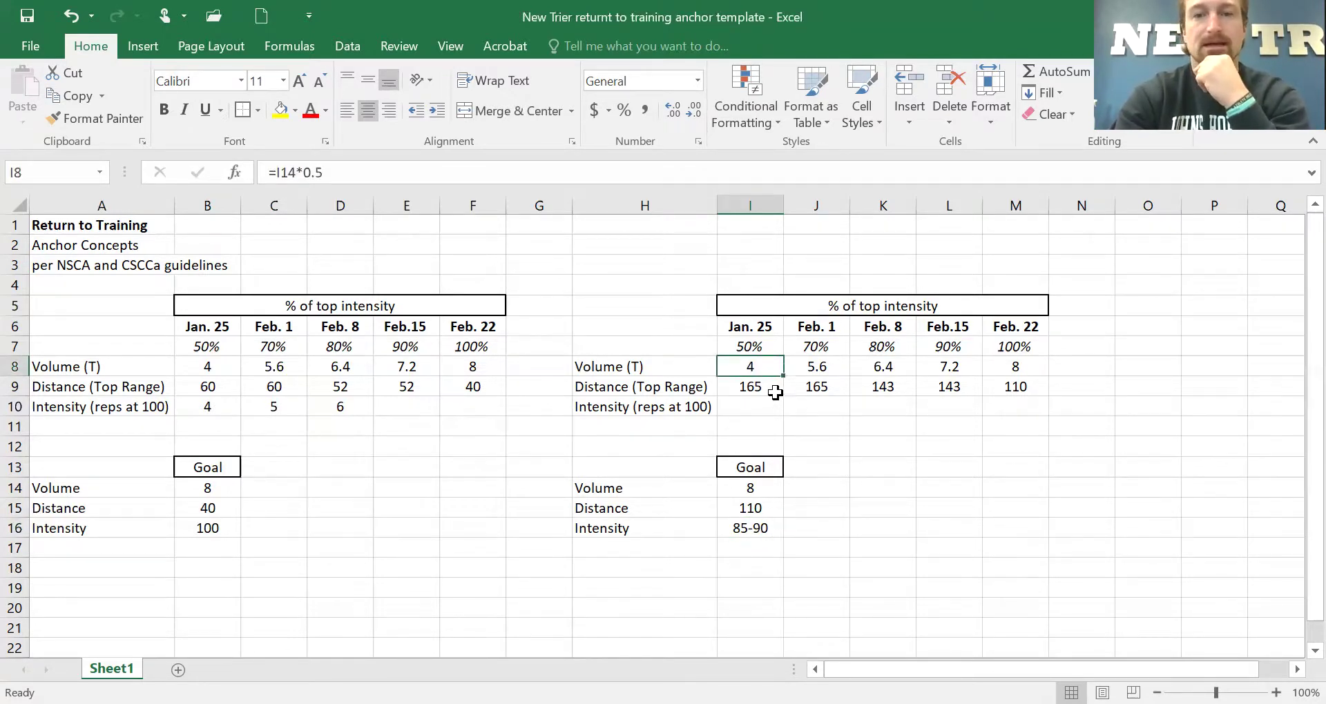
pyautogui.click(771, 389)
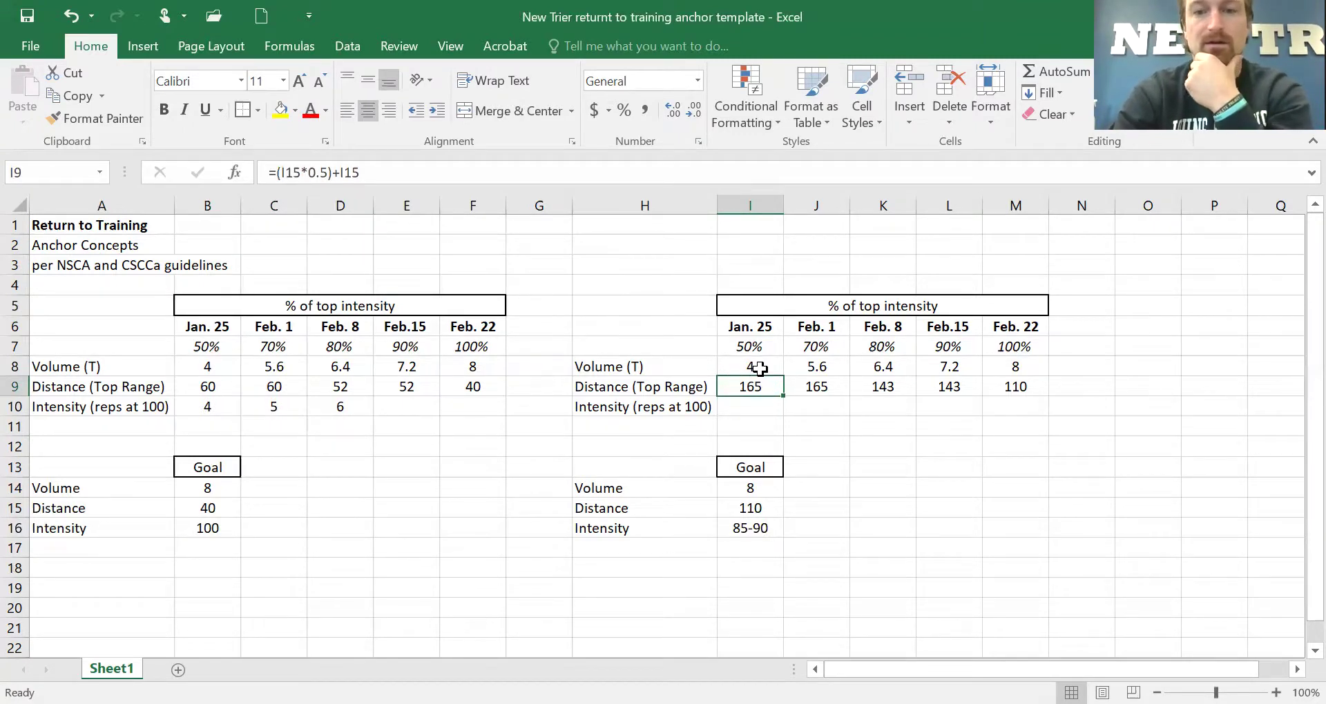
pyautogui.click(754, 369)
pyautogui.click(750, 407)
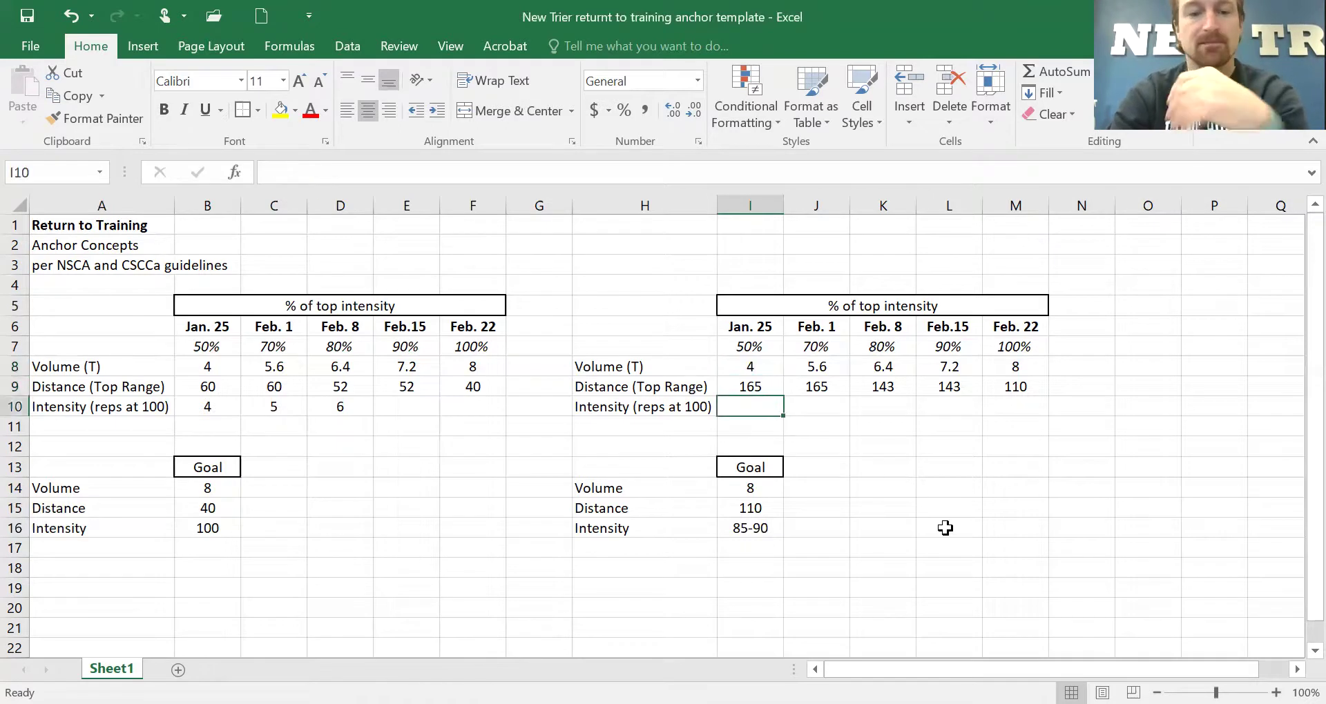
pyautogui.write('4')
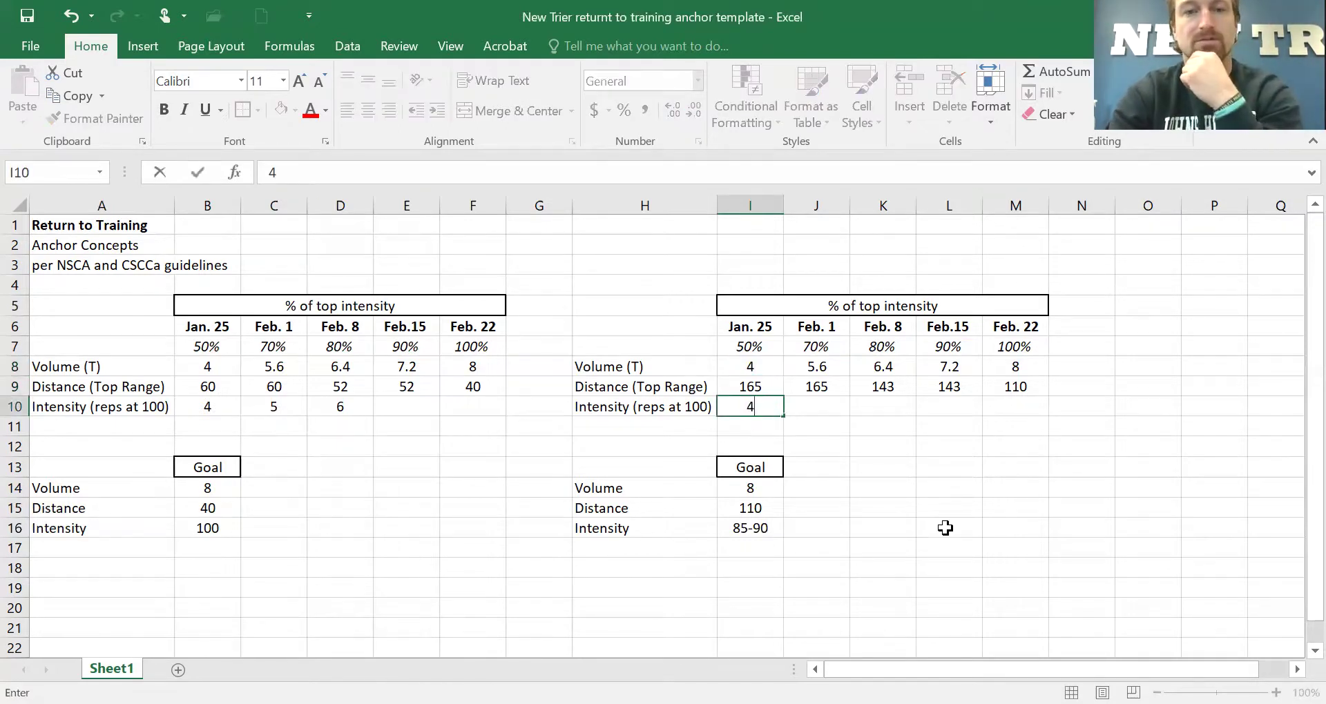
pyautogui.click(945, 528)
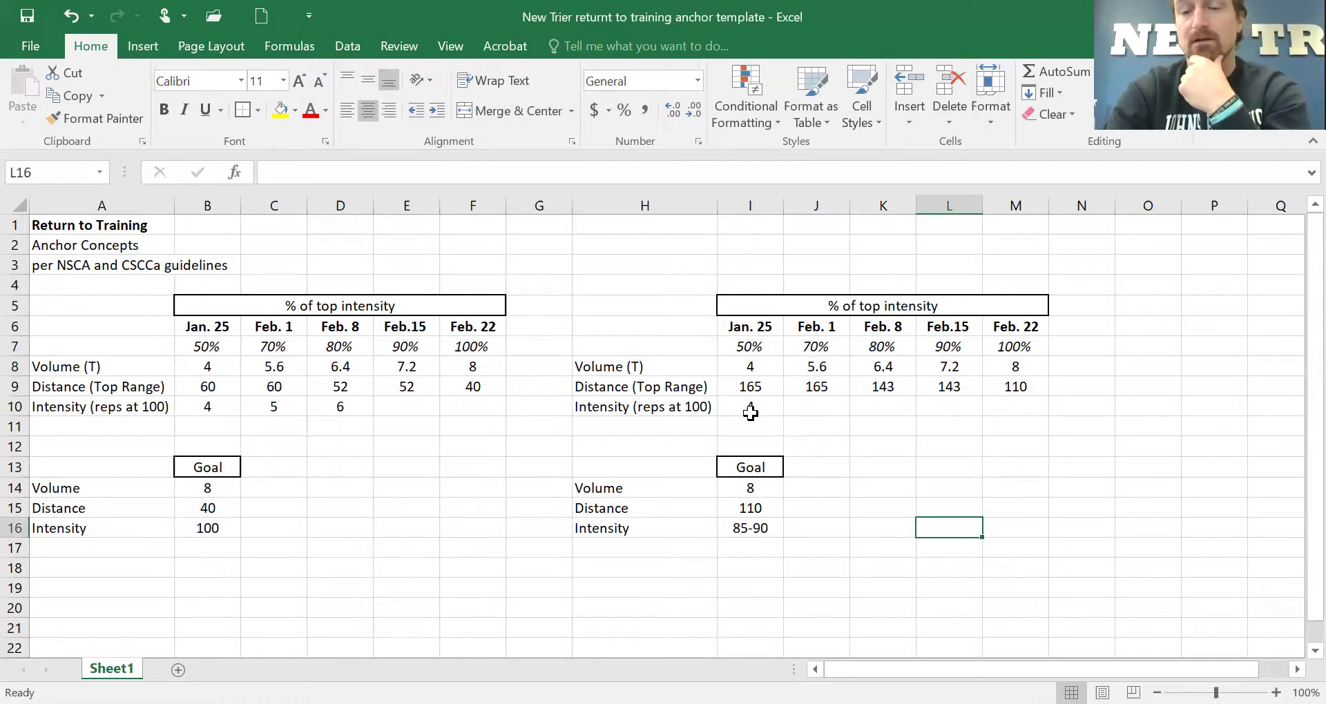
# Enter 3 as the Feb. 1 intensity reps in the second table and check the intensity goal.
pyautogui.click(816, 407)
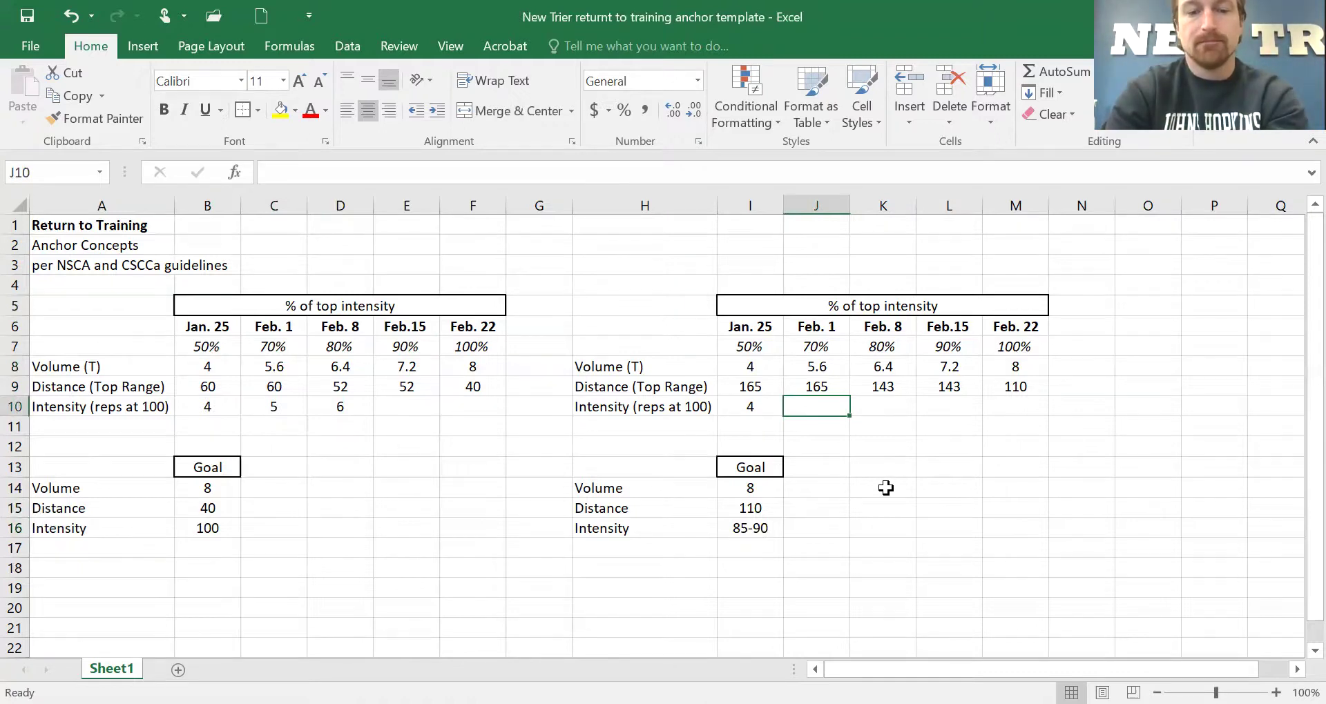
pyautogui.write('3')
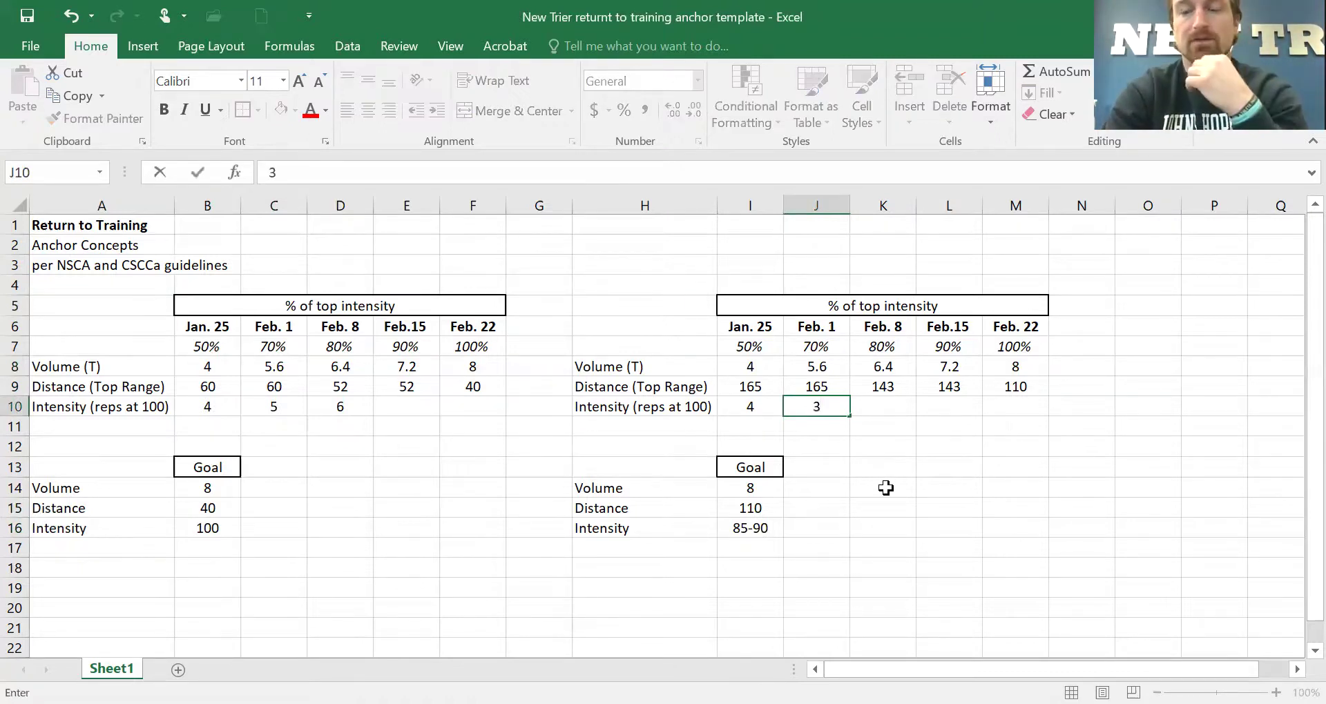
pyautogui.click(743, 527)
pyautogui.click(876, 524)
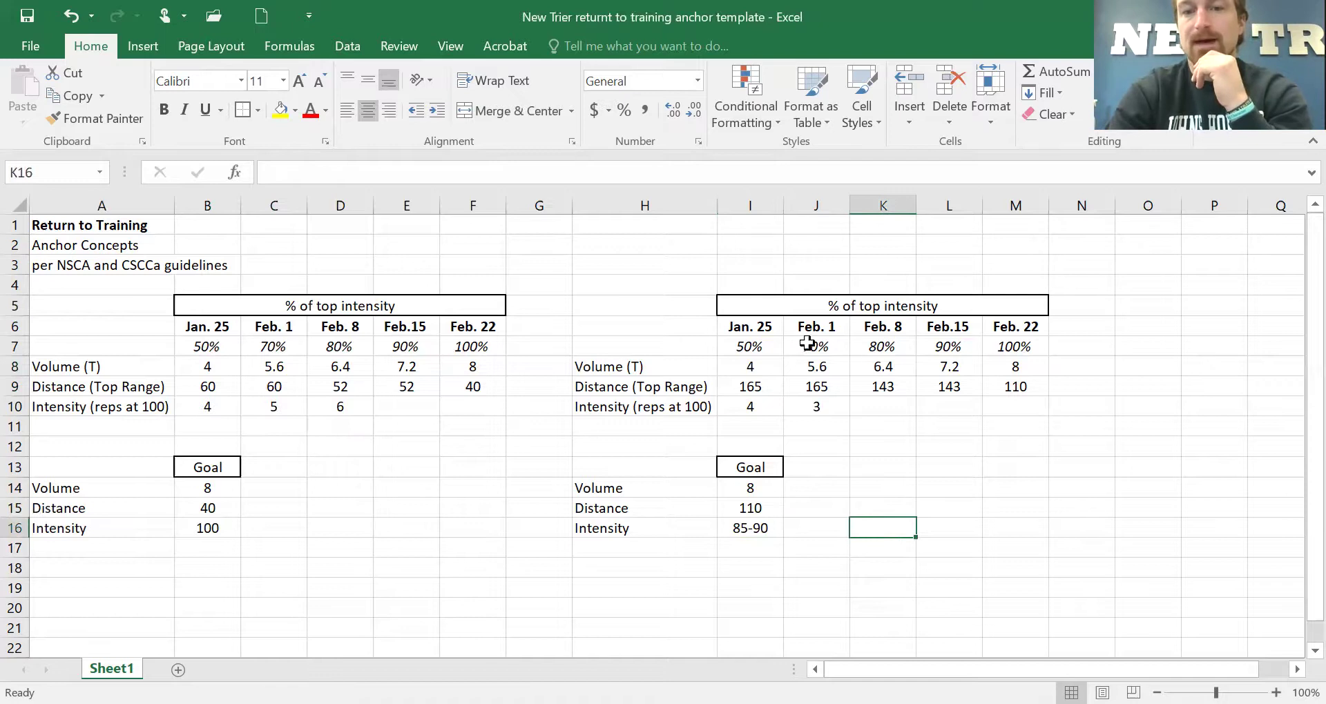
# Review the Feb. 8 volume, distance and intensity reps in the second table.
pyautogui.moveTo(890, 370); pyautogui.dragTo(887, 401)
pyautogui.click(882, 563)
pyautogui.click(1089, 528)
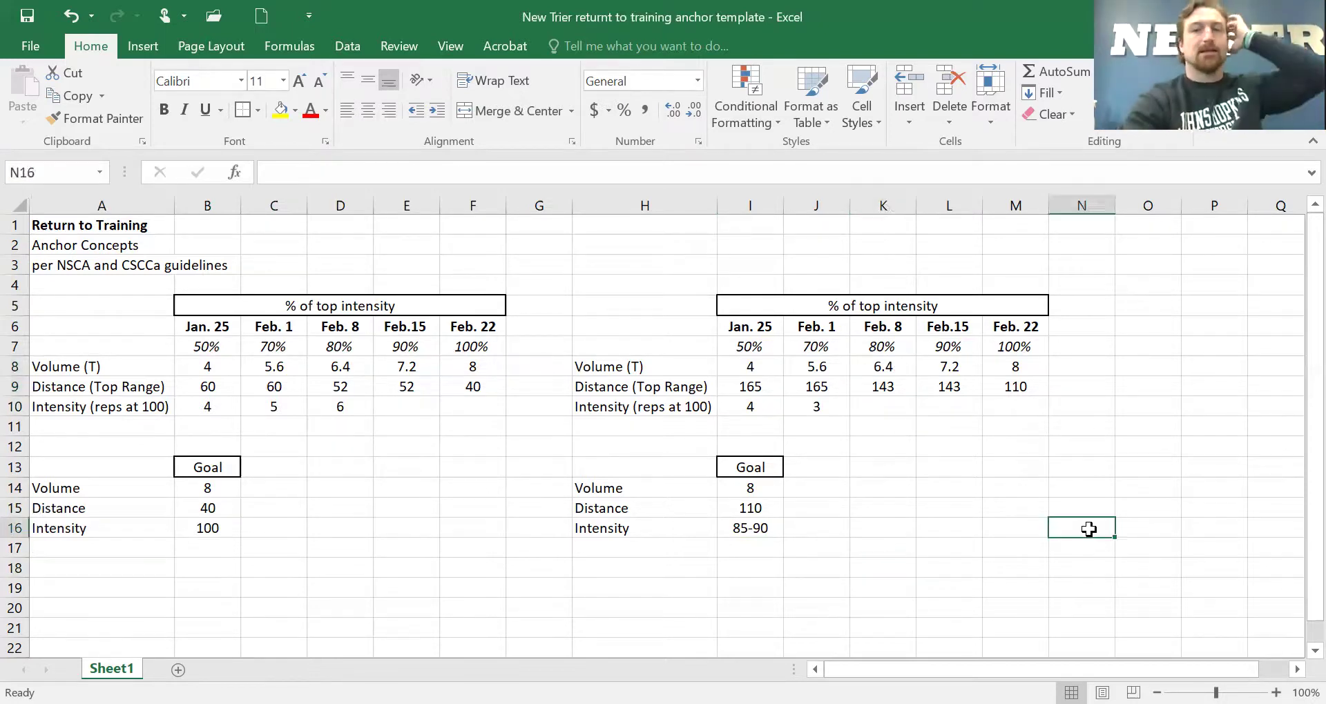